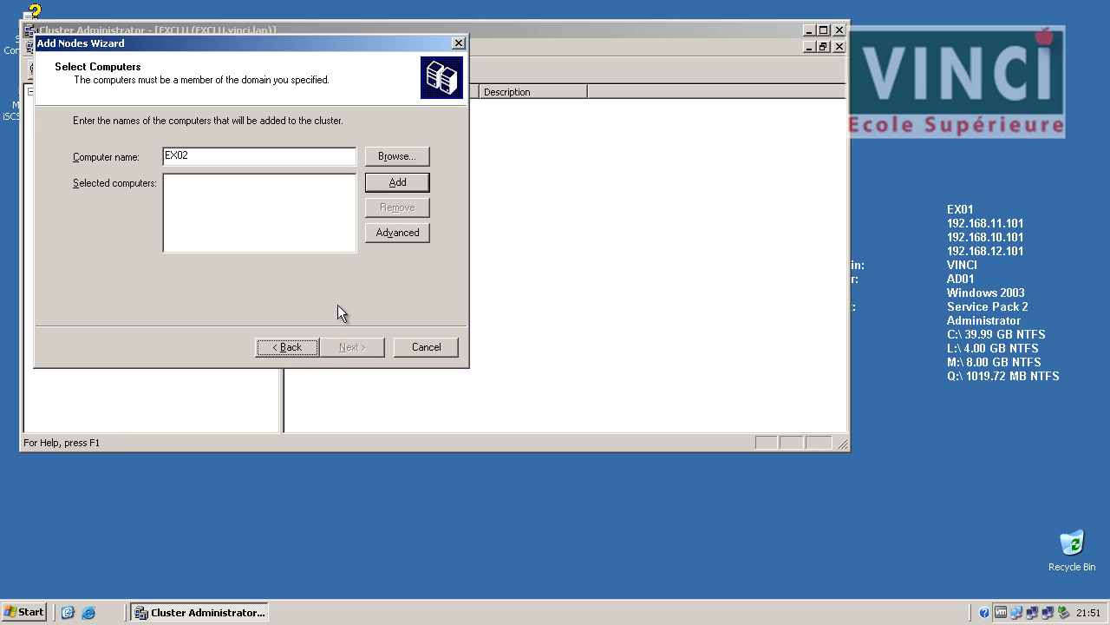
Add EX02 as the computer to join the cluster and run the configuration analysis.
click(309, 154)
click(386, 184)
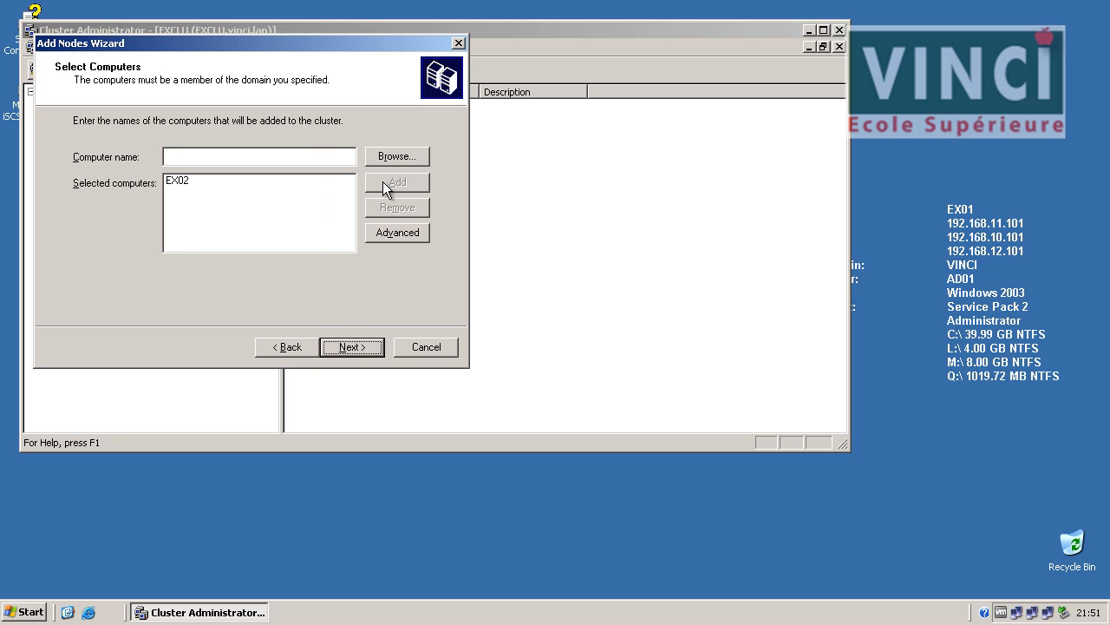
click(354, 351)
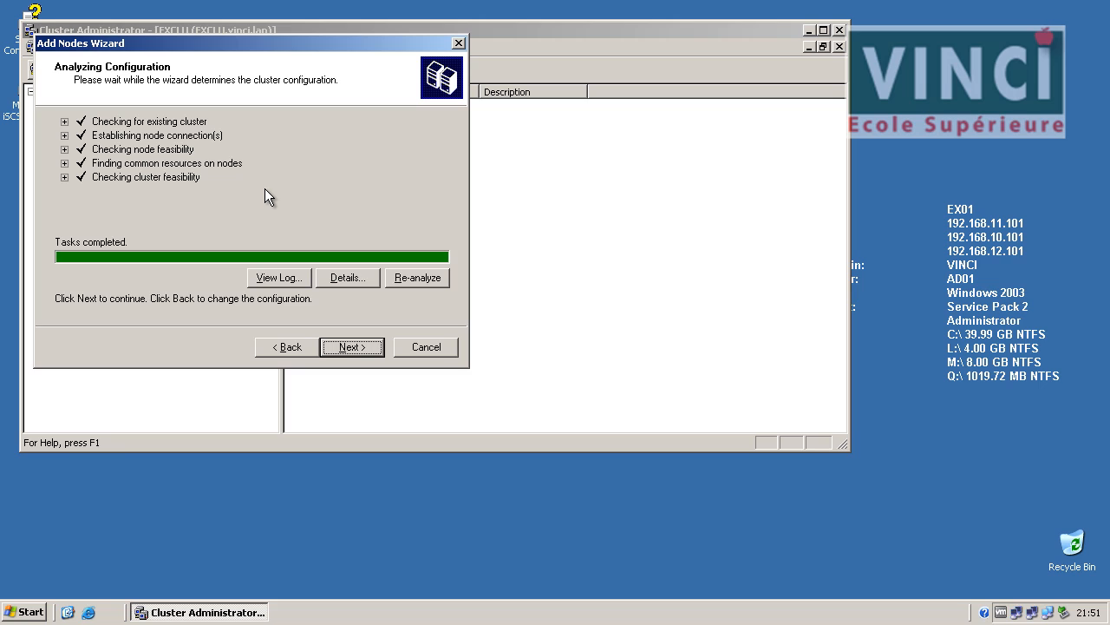
Enter the cluster service account password and continue.
click(345, 347)
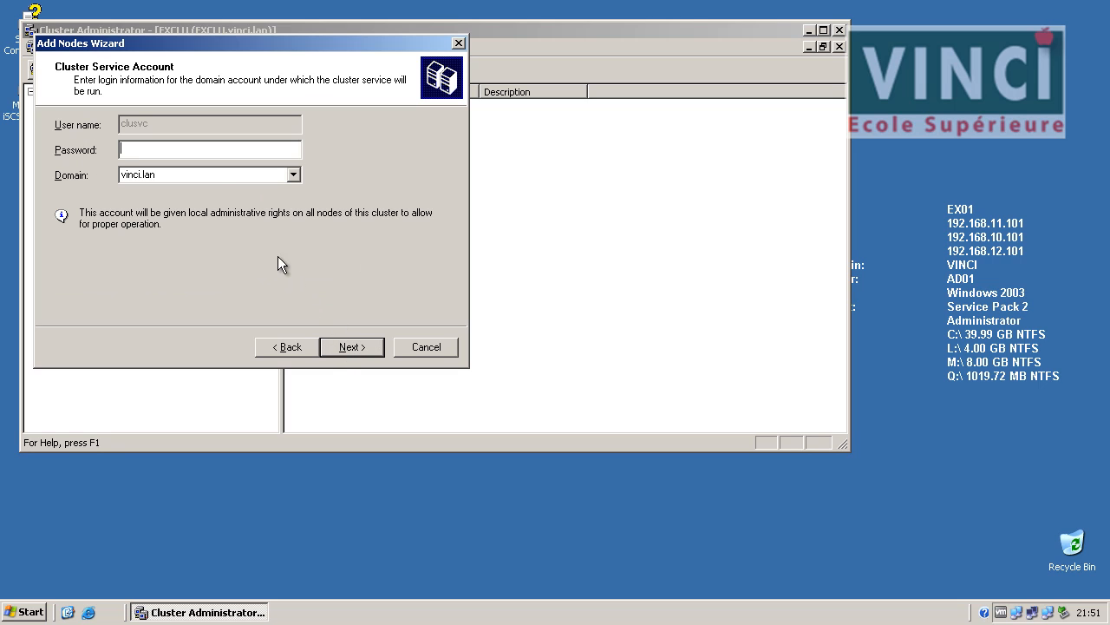
key(Return)
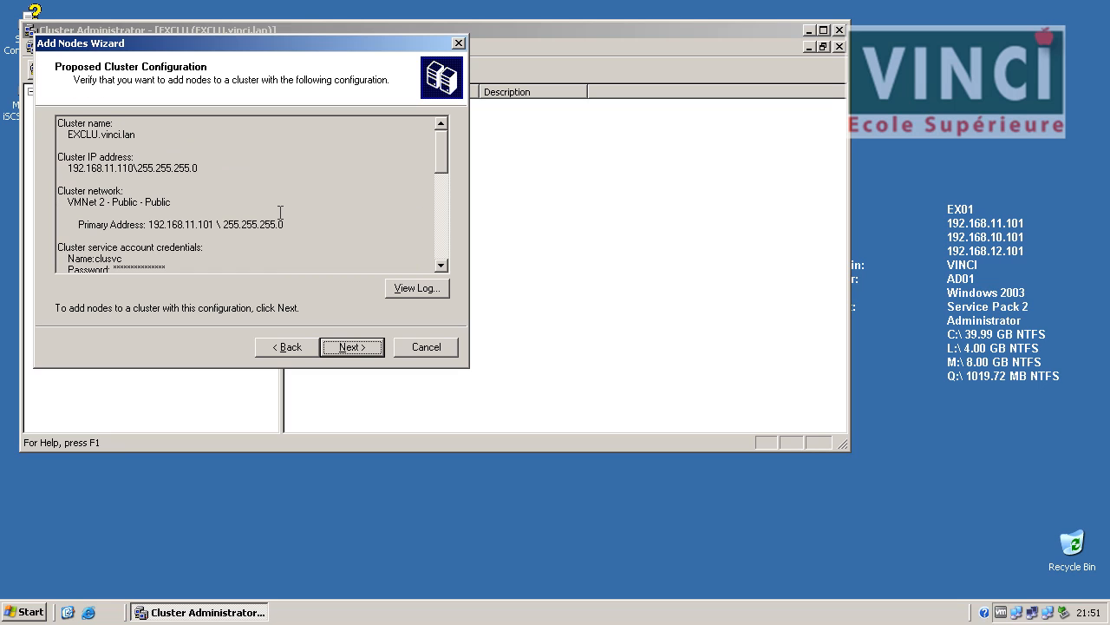
Review the proposed cluster configuration summary, then start adding the node.
drag(444, 160, 439, 211)
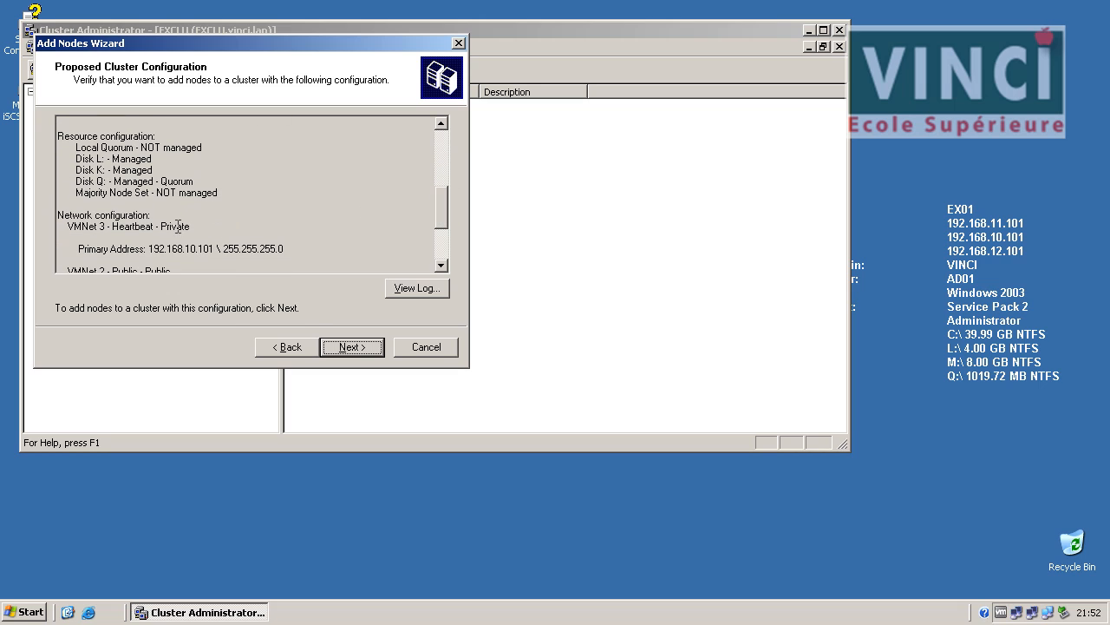
drag(85, 186, 260, 187)
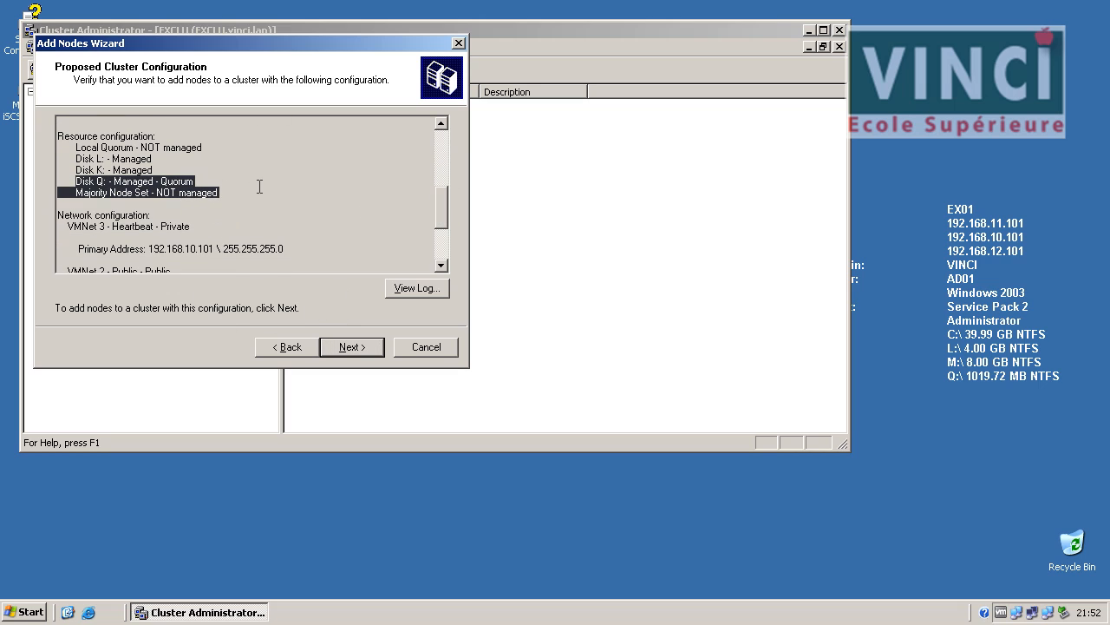
click(240, 239)
scroll(441, 247, down, 3)
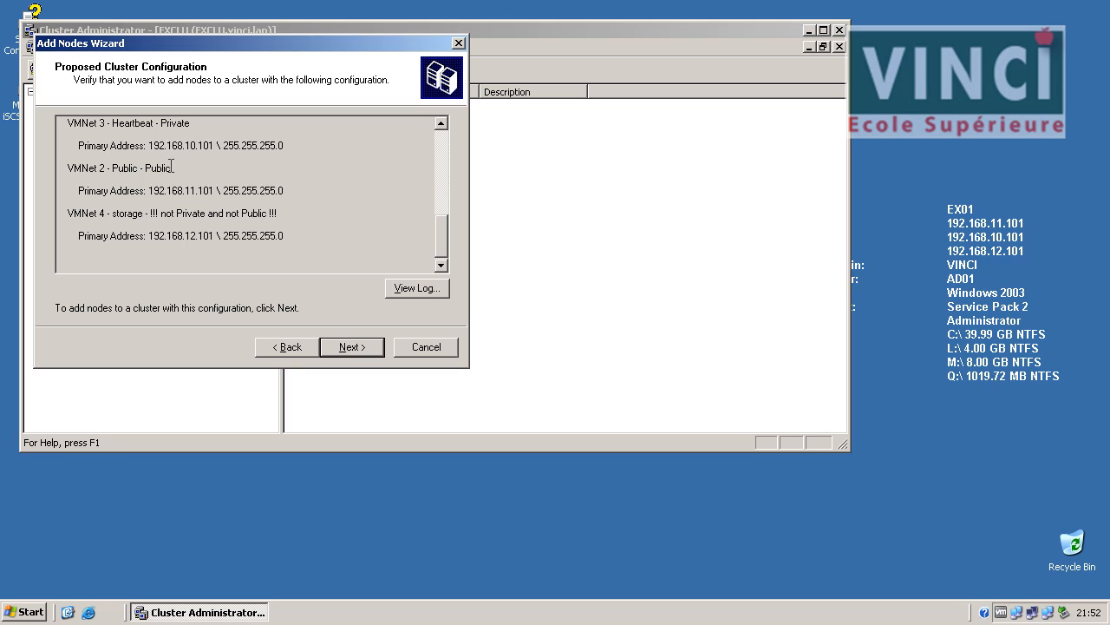
click(359, 351)
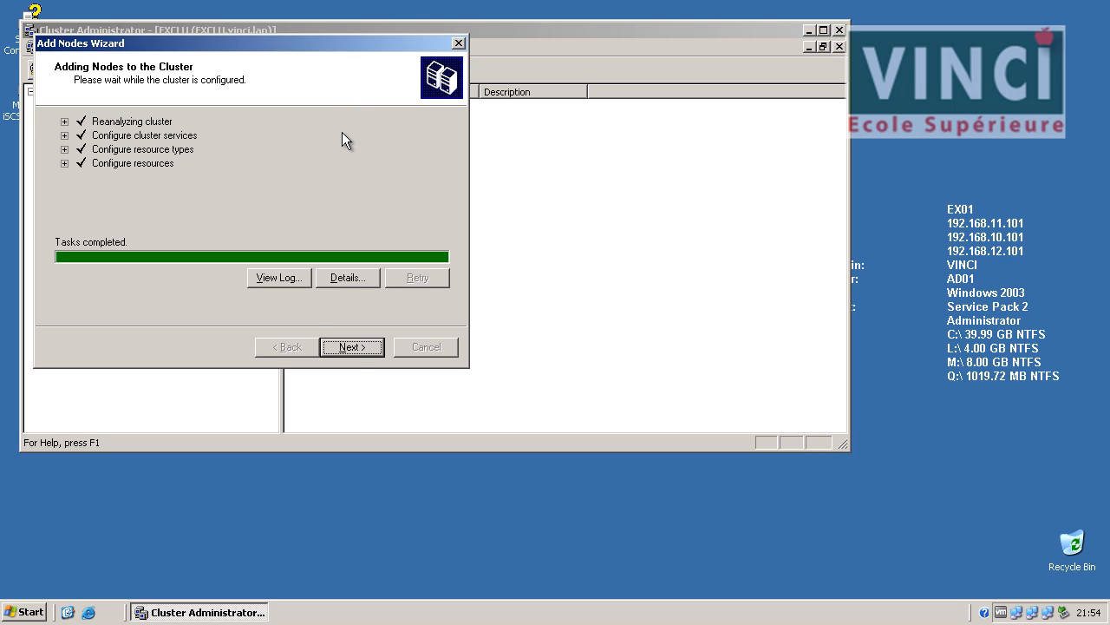
Finish the Add Nodes Wizard and browse EX02's active groups, resources and network interfaces.
click(351, 347)
click(350, 347)
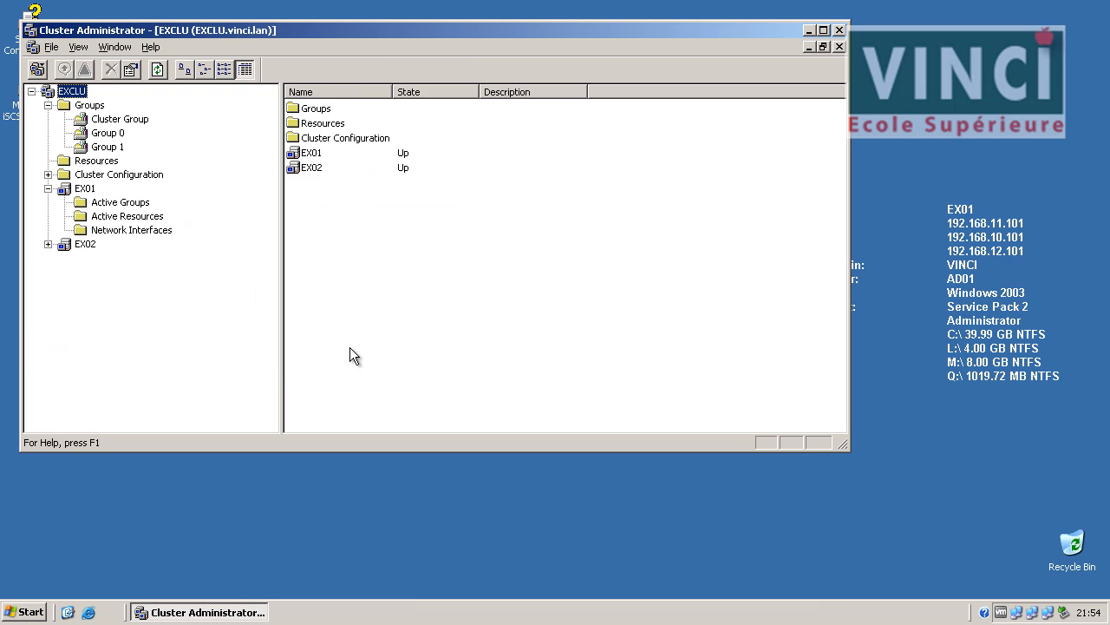
click(50, 243)
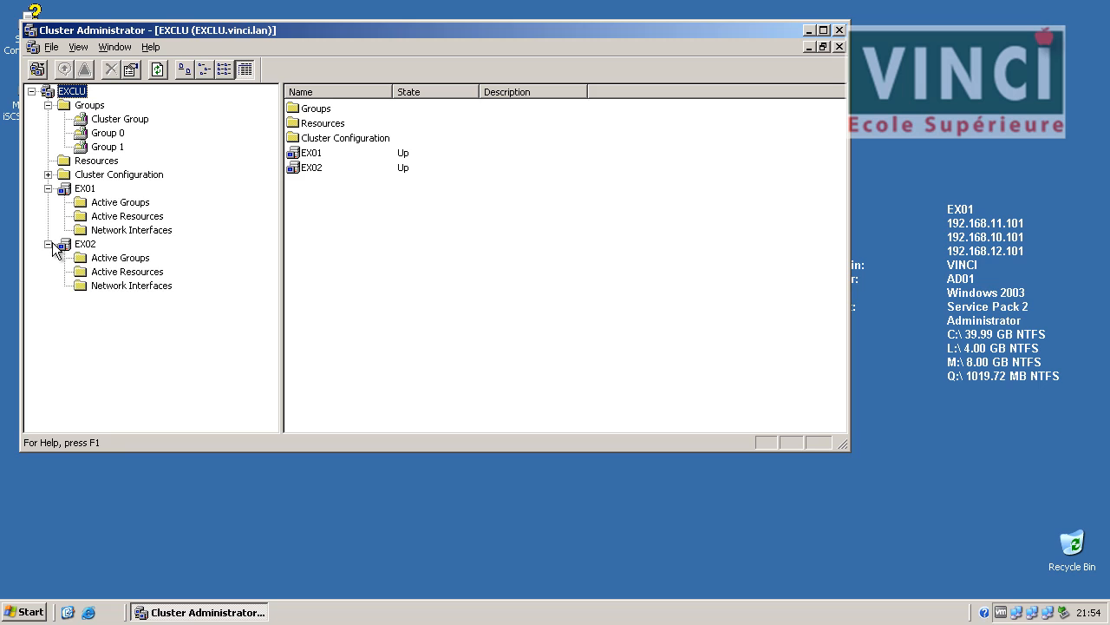
click(100, 258)
click(100, 271)
click(96, 285)
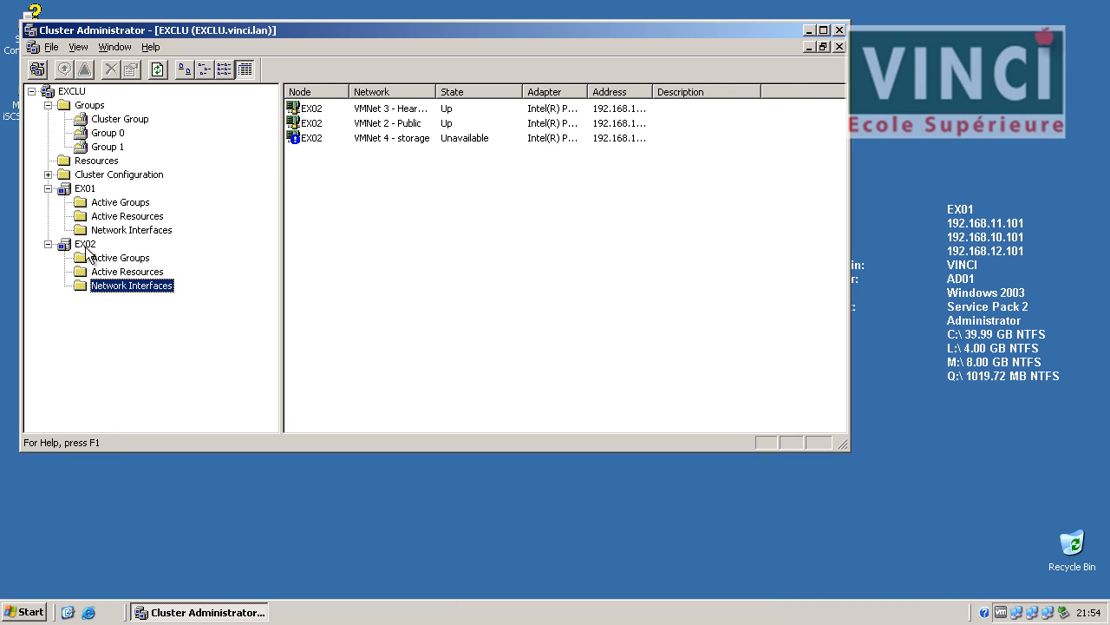
Compare the network interfaces listed under EX01 and EX02.
click(86, 245)
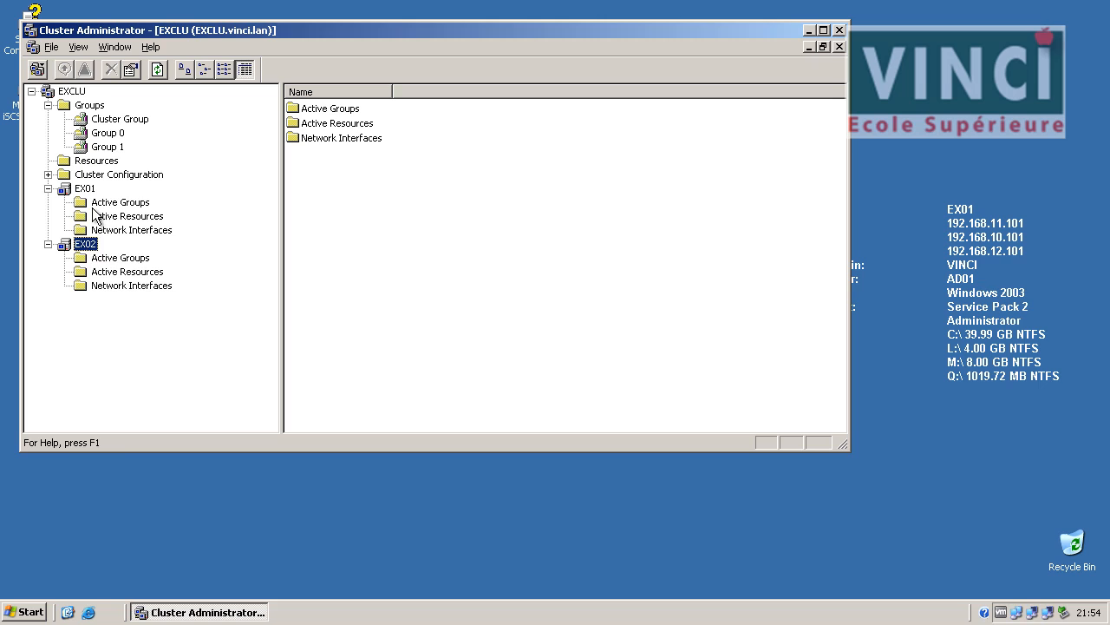
click(92, 190)
click(120, 231)
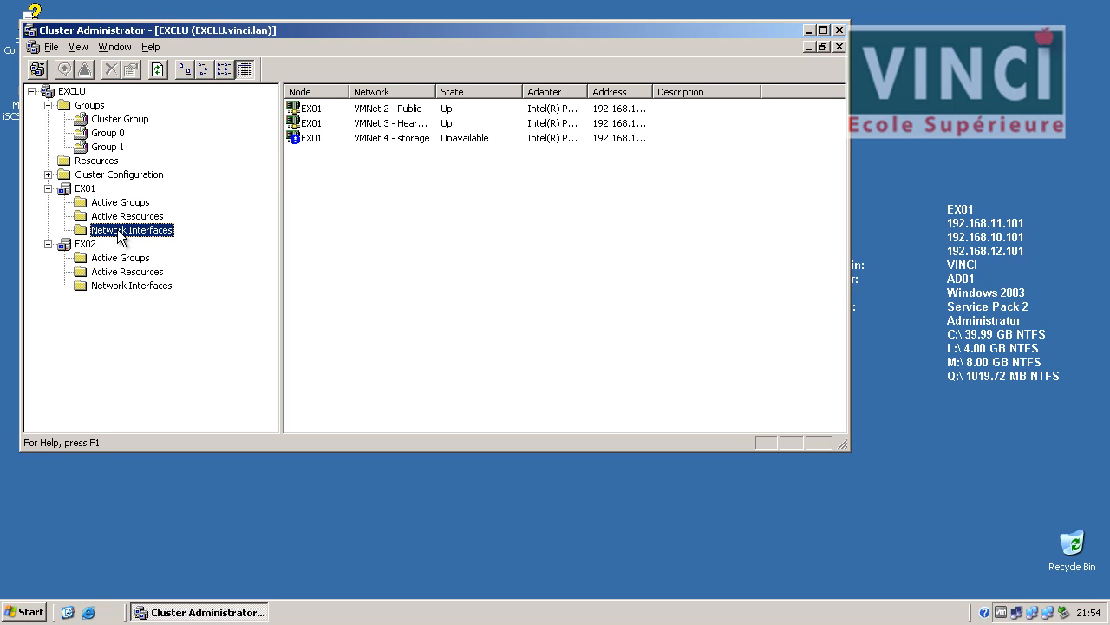
click(114, 286)
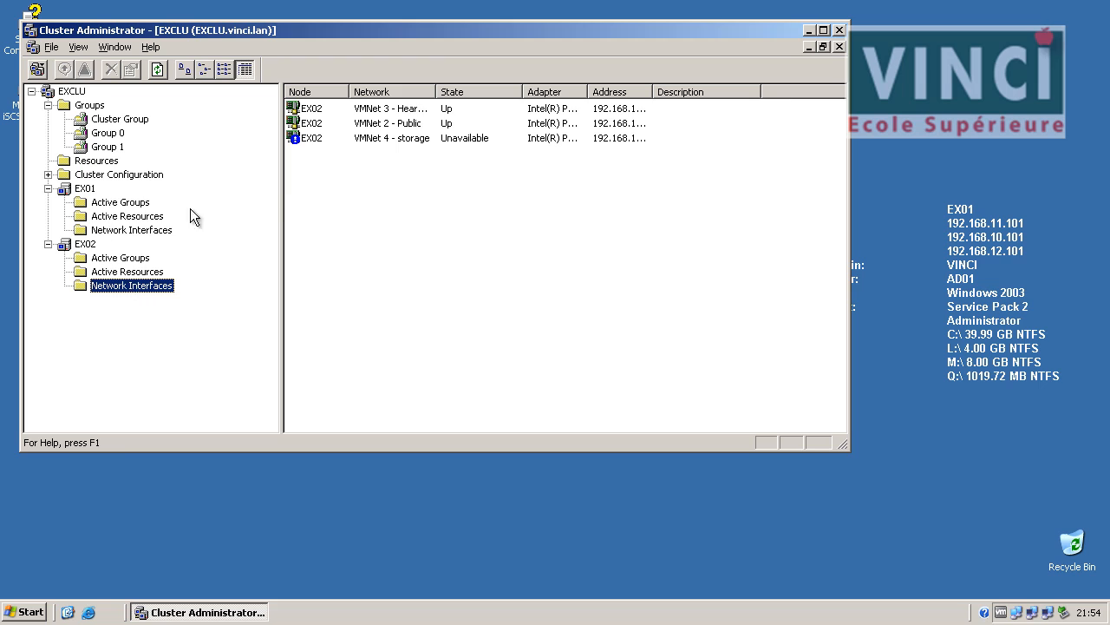
Close Cluster Administrator and shut down EX01.
click(838, 30)
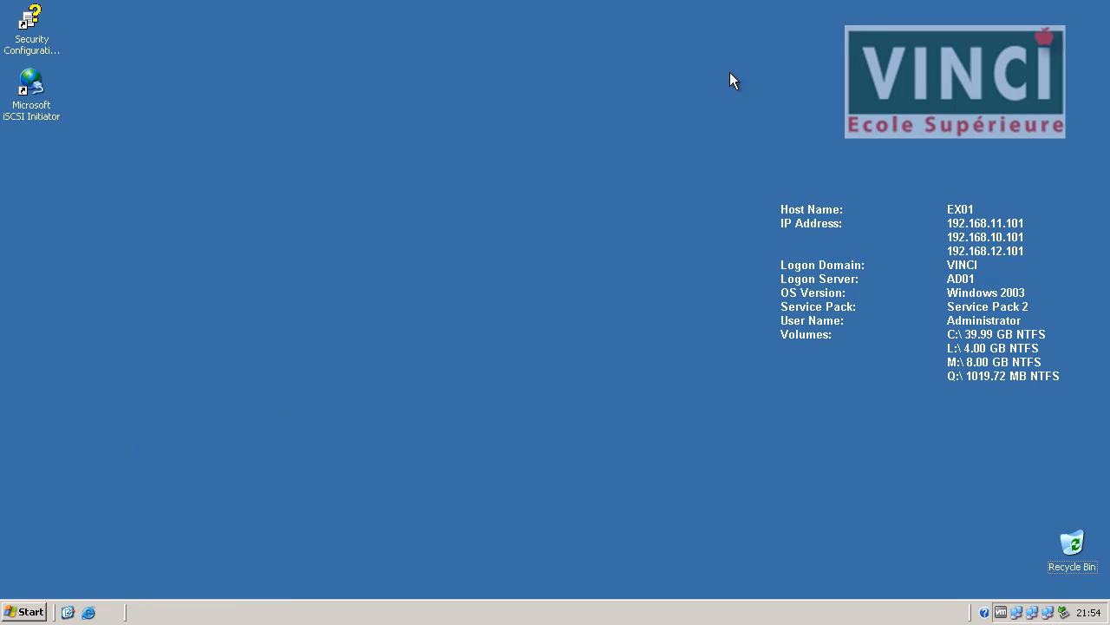
click(26, 611)
click(290, 587)
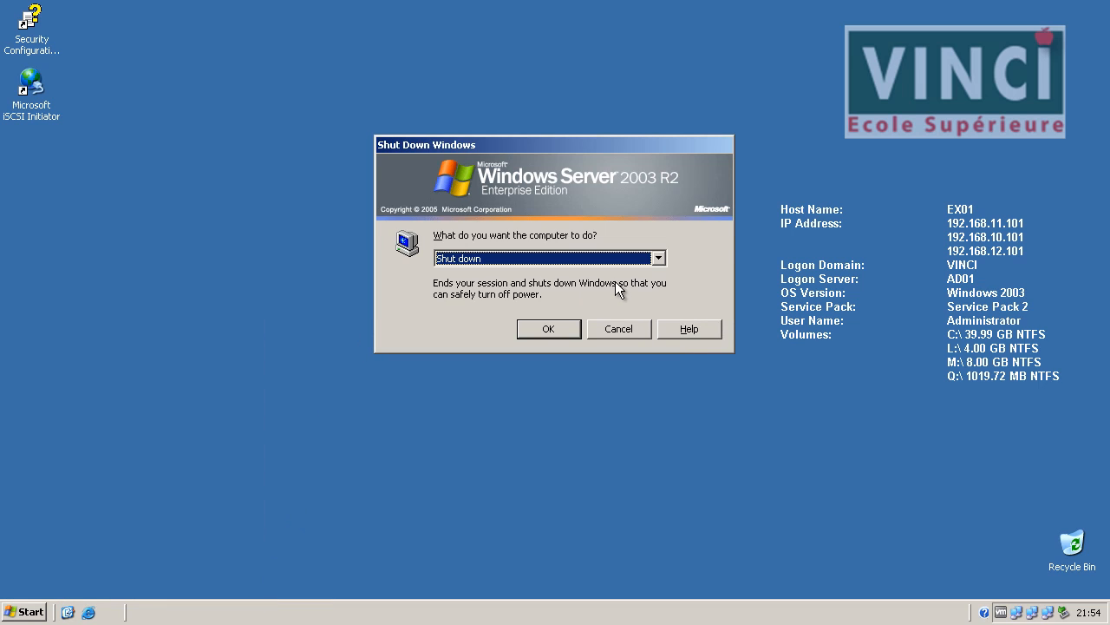
click(568, 327)
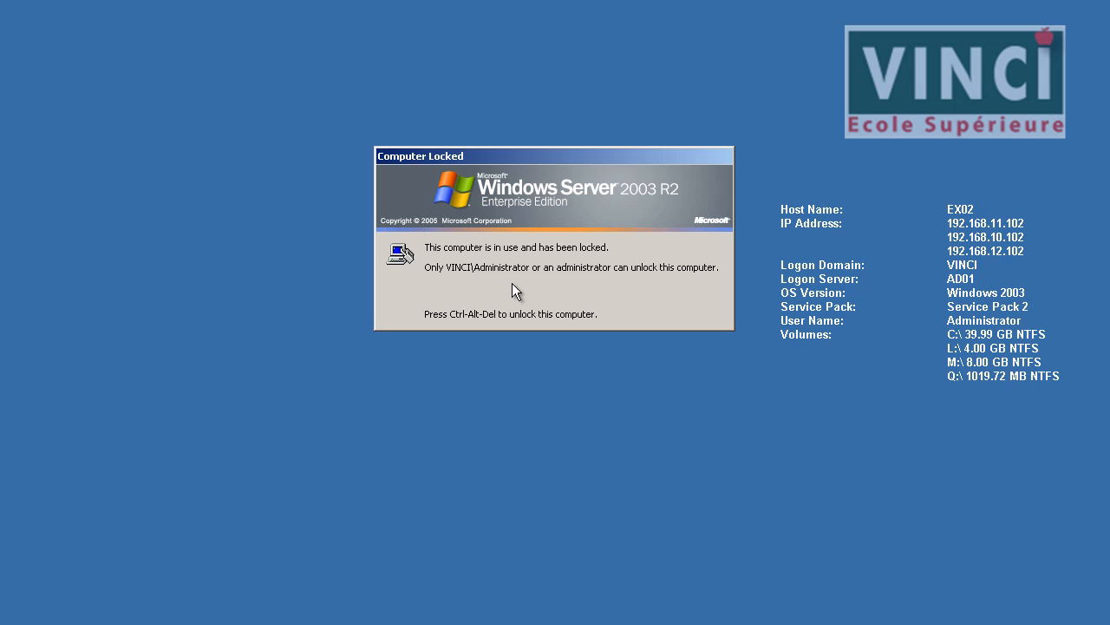
Unlock EX02 with the Administrator password, retrying after an incorrect entry.
key(ctrl+alt+Delete)
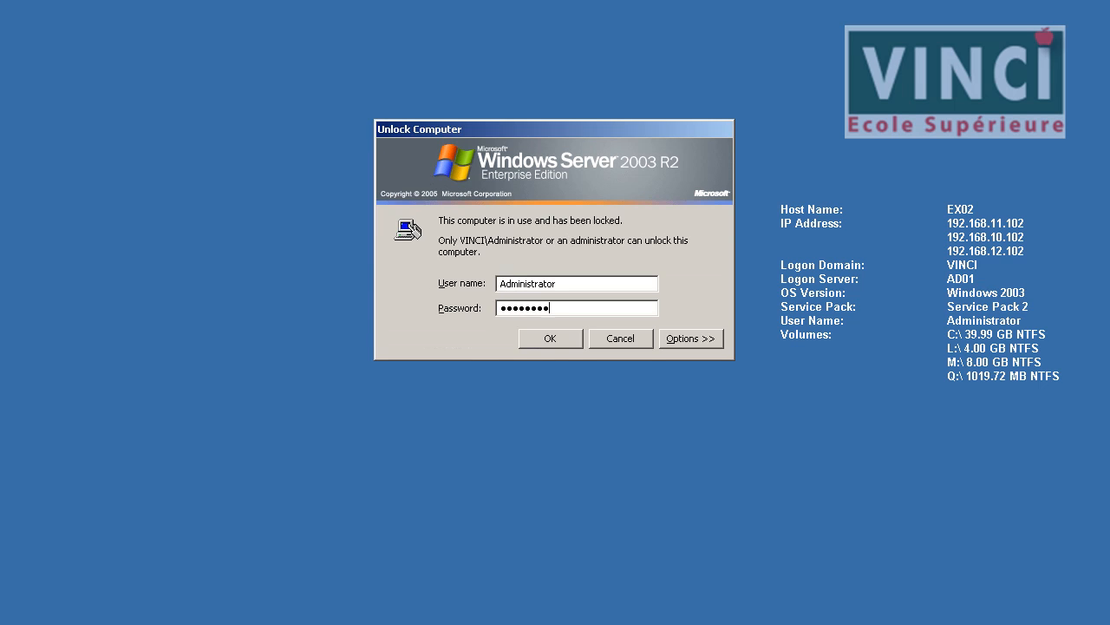
key(Return)
click(559, 360)
text(••••)
key(Return)
Launch Cluster Administrator on EX02 with the Run command cluadmin.
key(super)
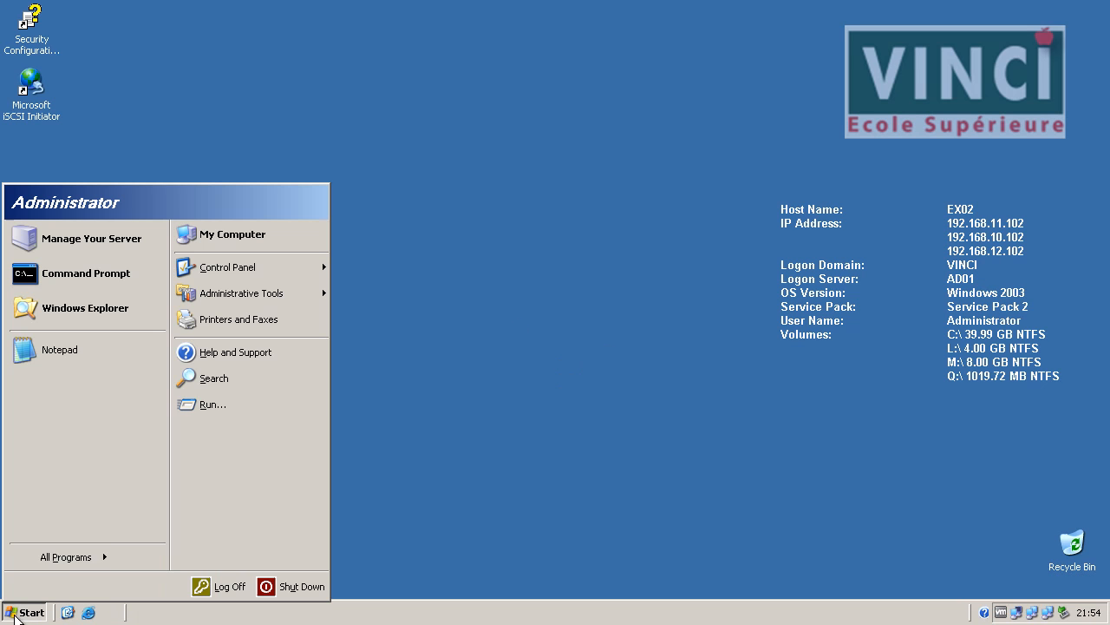
click(286, 401)
text(clu)
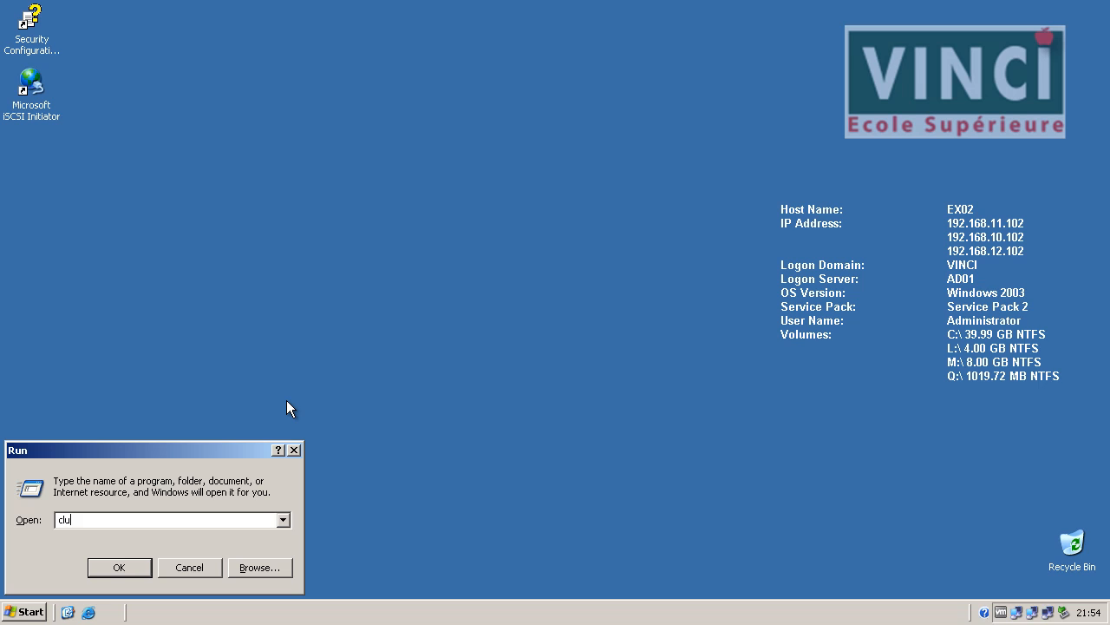
text(admin)
key(Return)
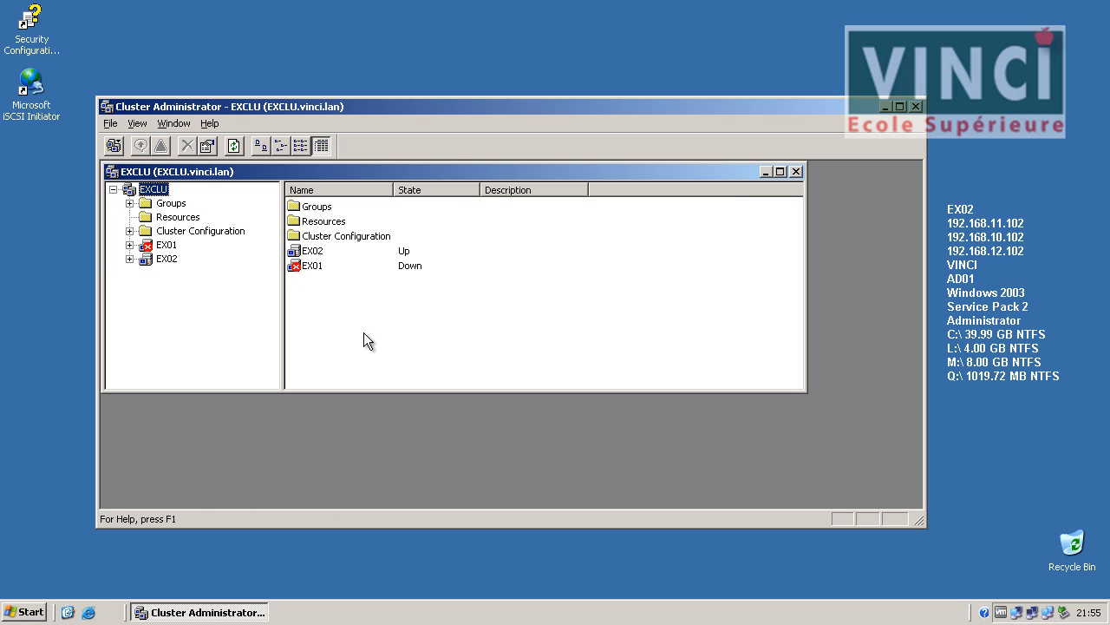
Verify in EXCLU that EX02 owns all active groups and resources, then close Cluster Administrator.
double_click(362, 176)
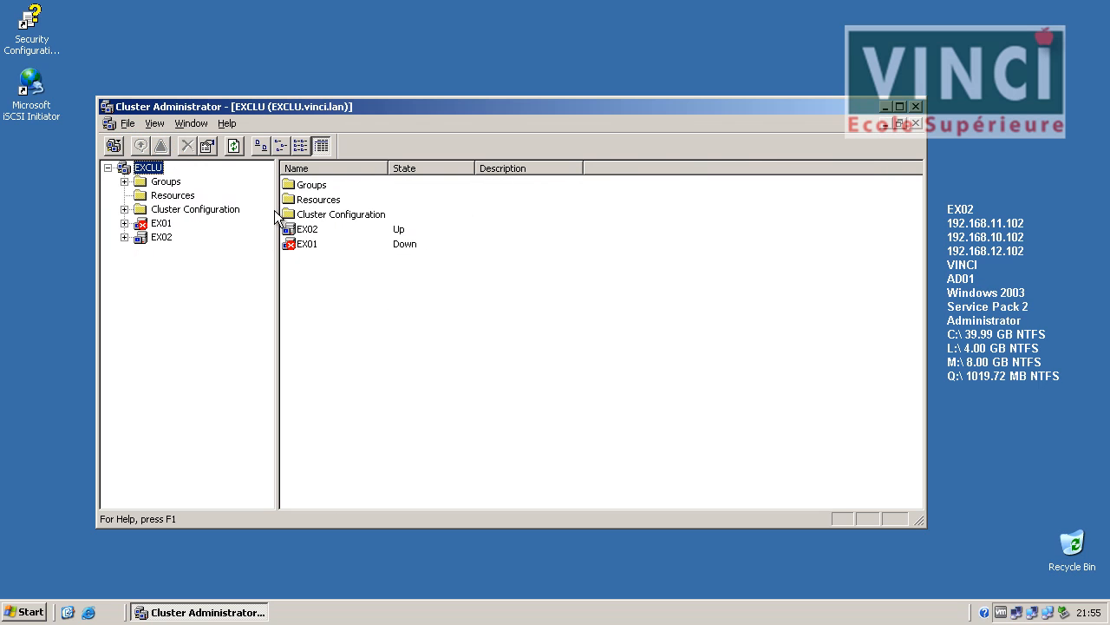
double_click(158, 236)
click(187, 252)
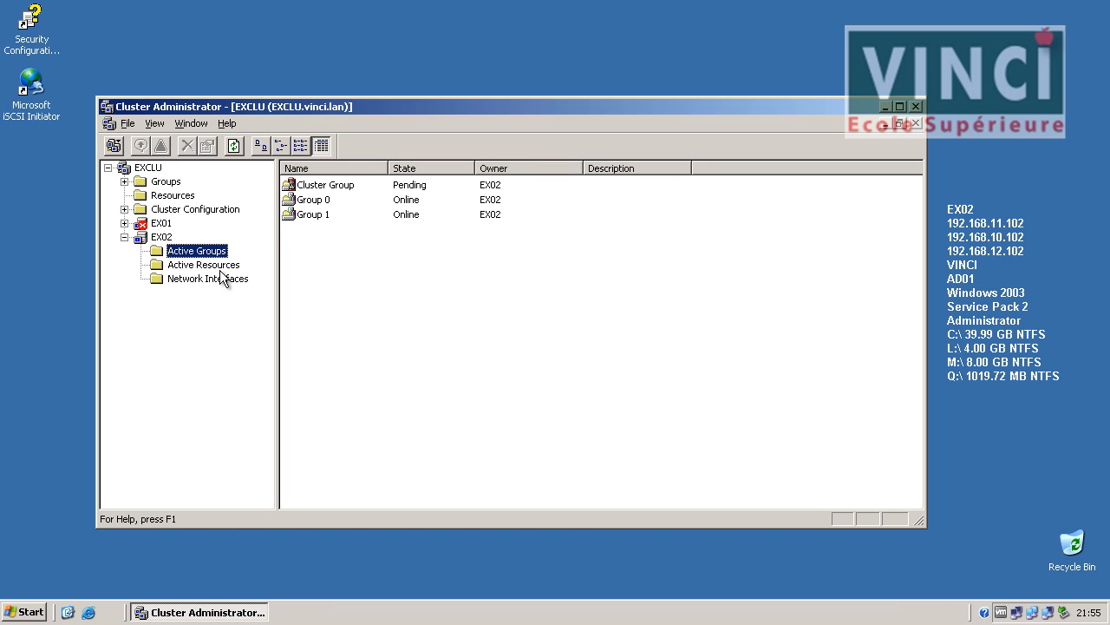
click(204, 266)
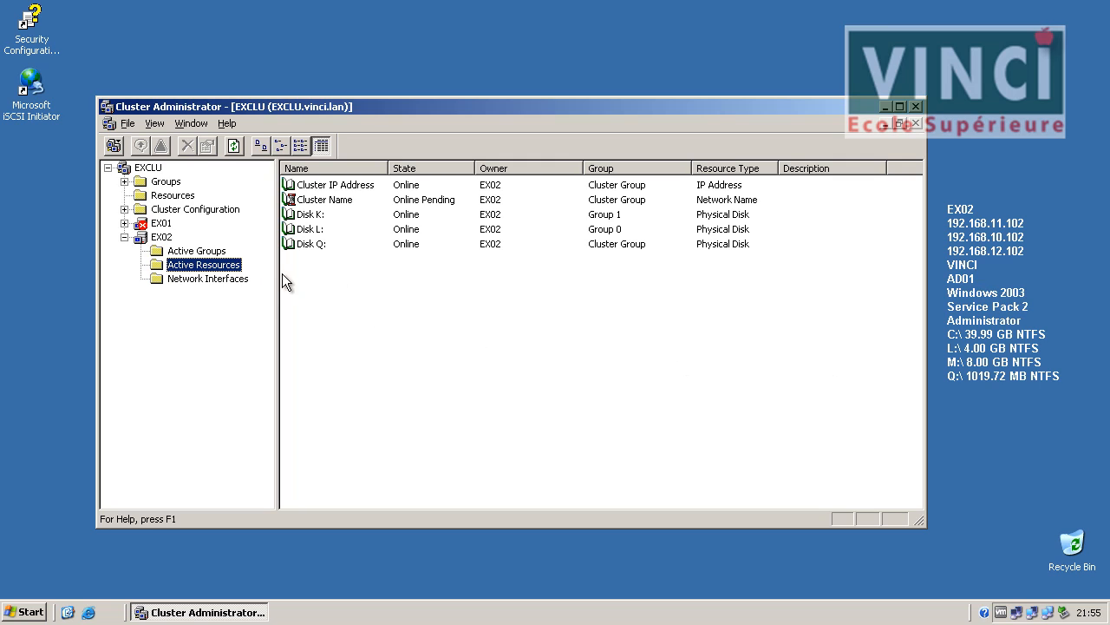
click(919, 109)
Browse My Computer to Q:\MSCS to view chkD2.tmp and quolog.log, then close it.
click(24, 613)
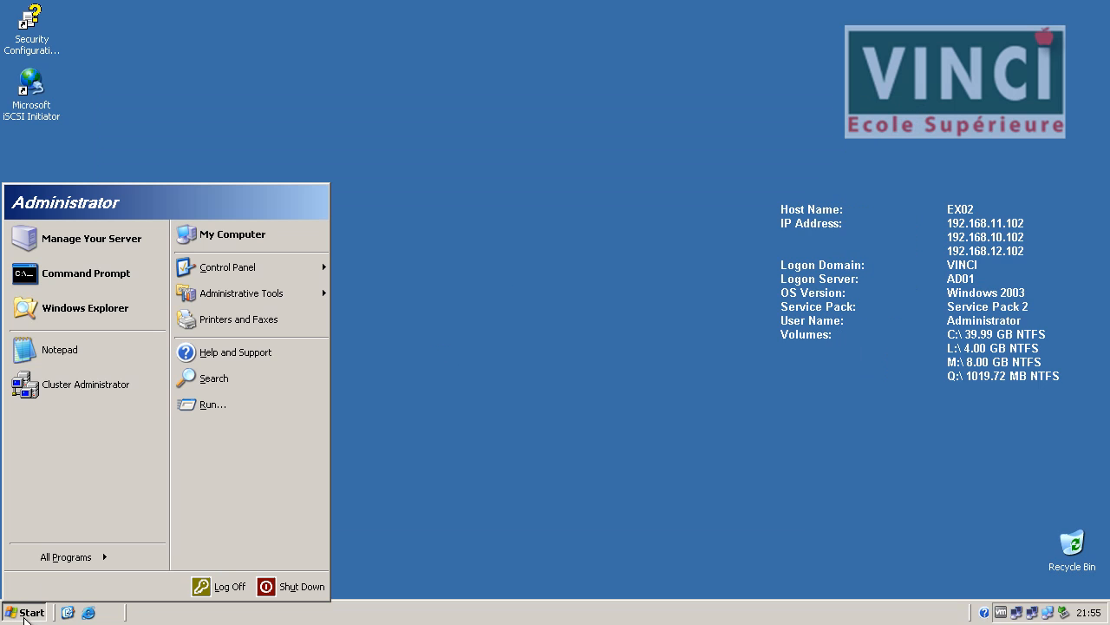
click(285, 228)
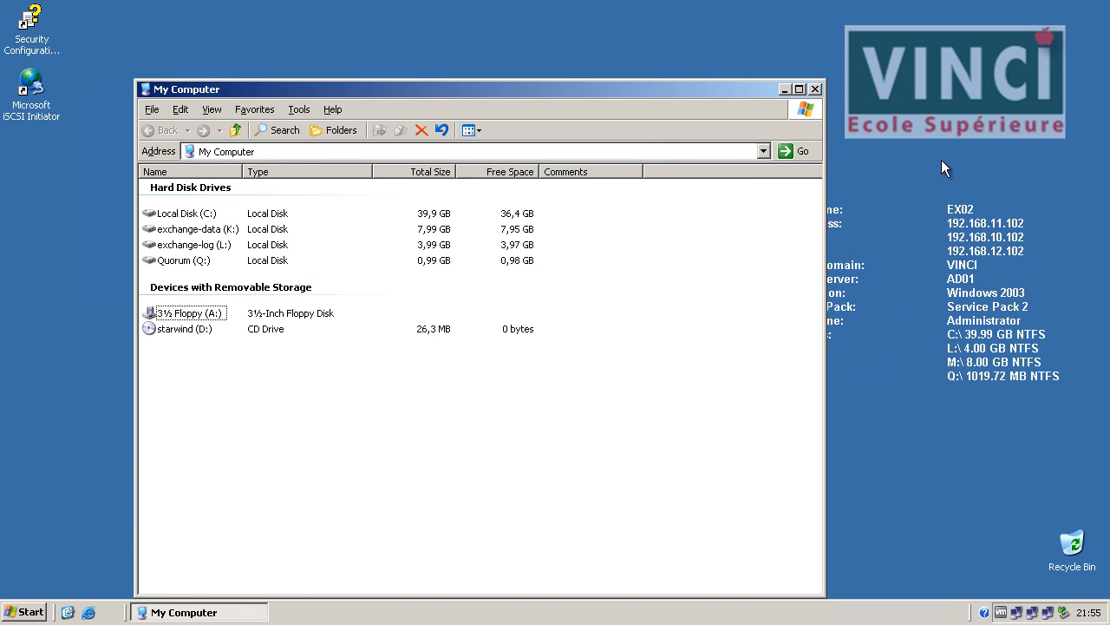
double_click(177, 260)
double_click(177, 189)
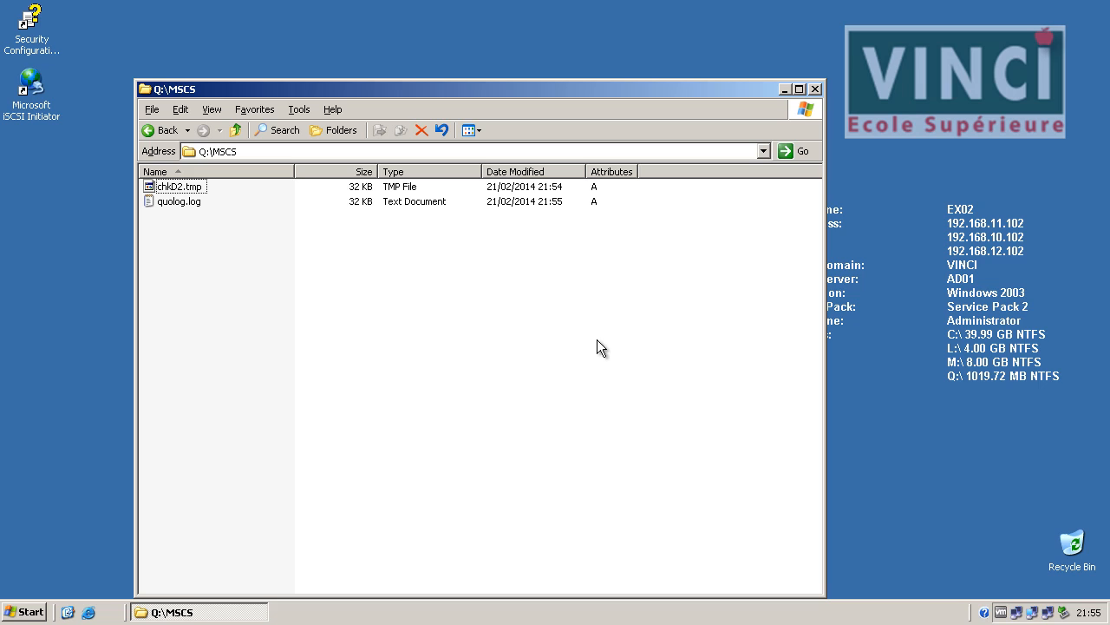
click(814, 88)
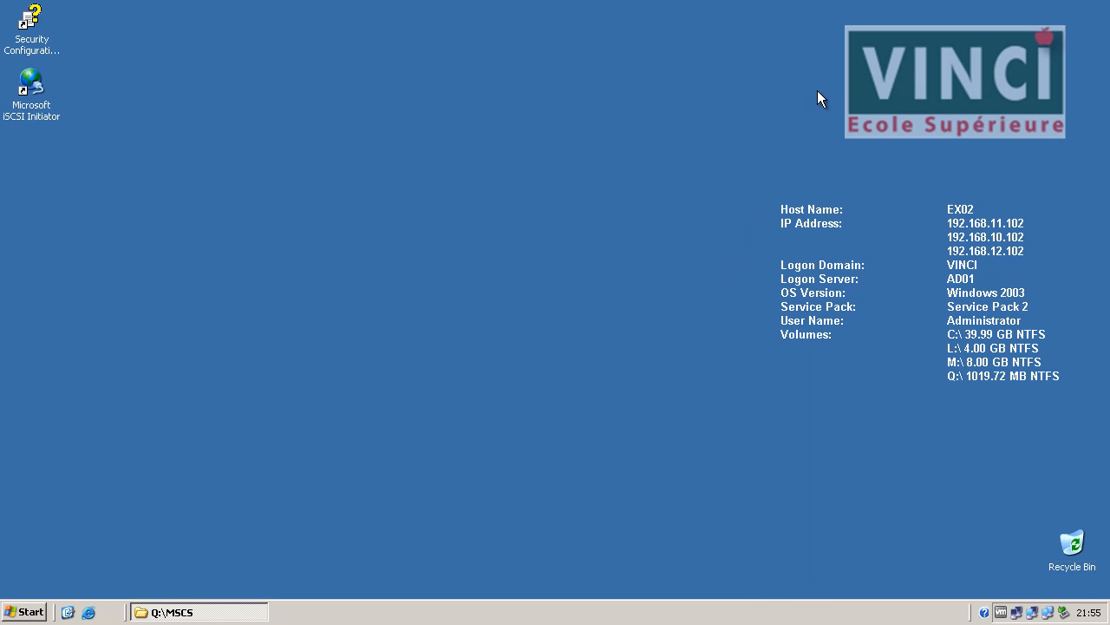
Briefly open and close Cluster Administrator, then shut down EX02.
click(12, 609)
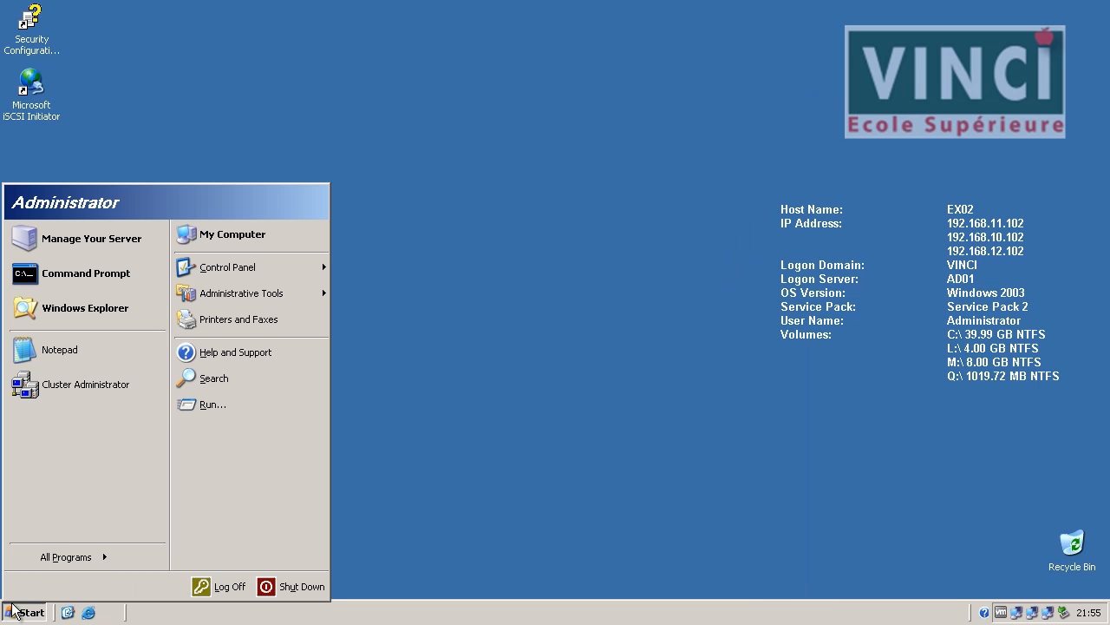
click(141, 390)
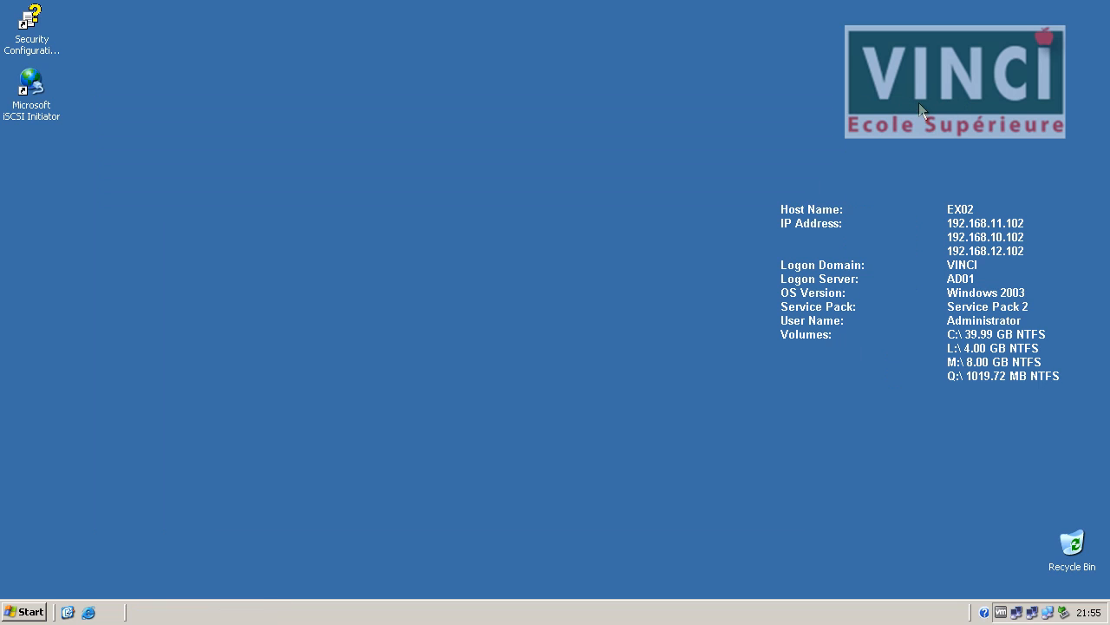
click(917, 106)
click(34, 612)
click(281, 588)
click(531, 328)
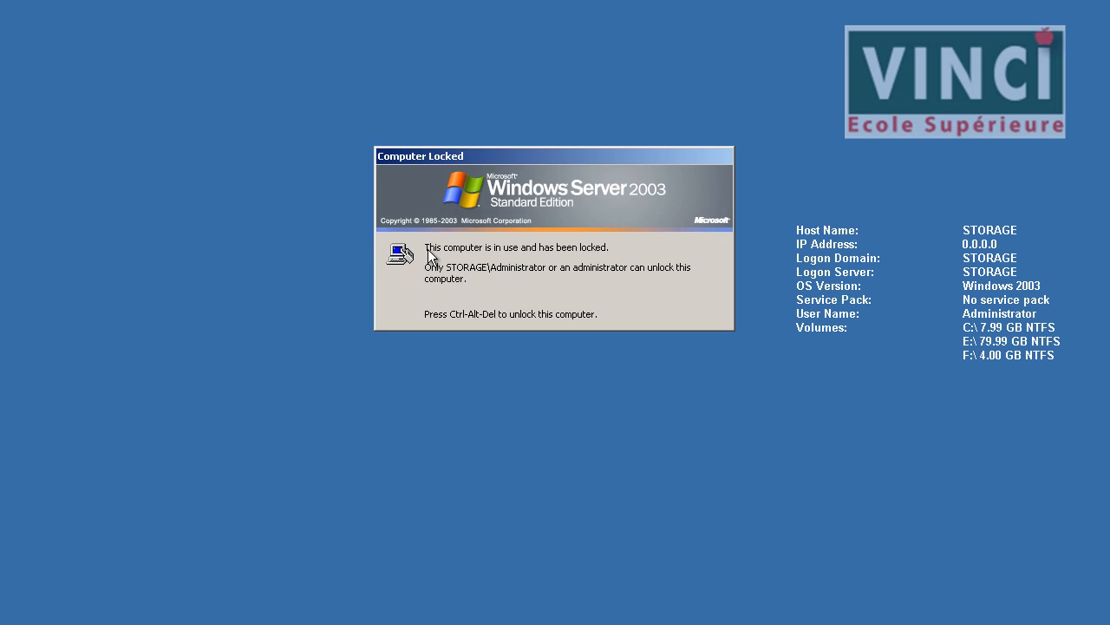
Unlock the STORAGE server with the Administrator password.
key(ctrl+alt+Delete)
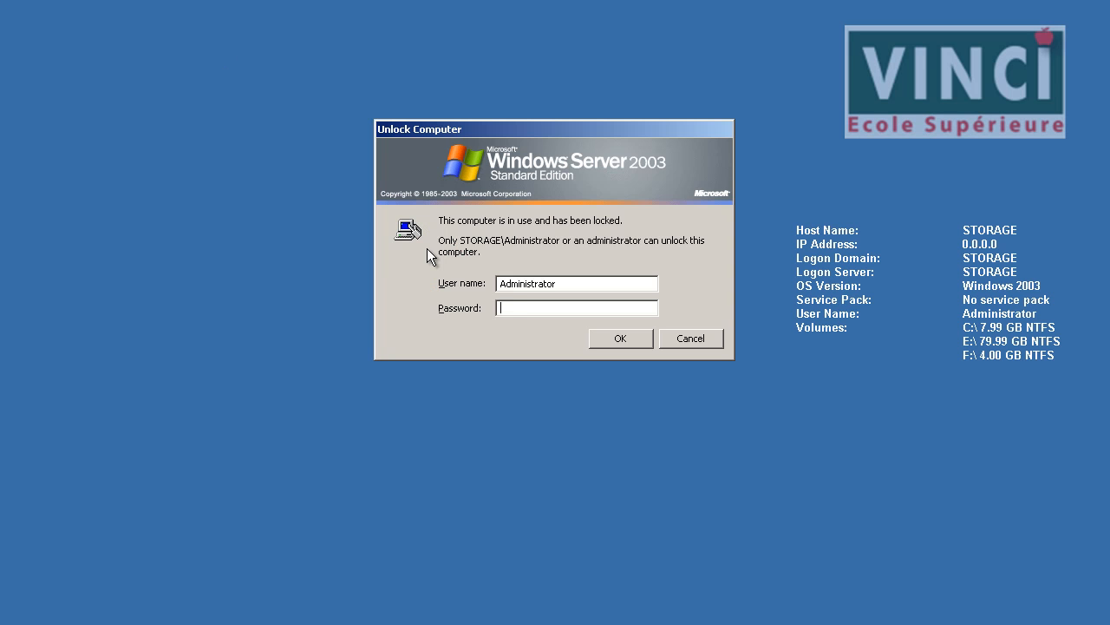
text(•••••••••)
key(Return)
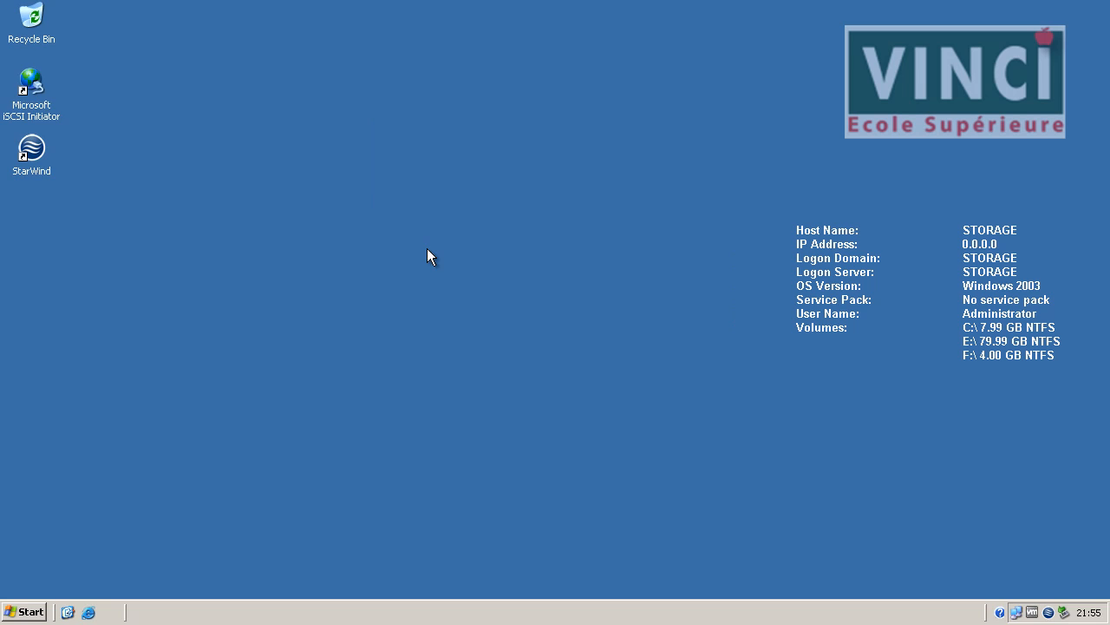
Shut down STORAGE with the shutdown comment 'dd'.
click(26, 612)
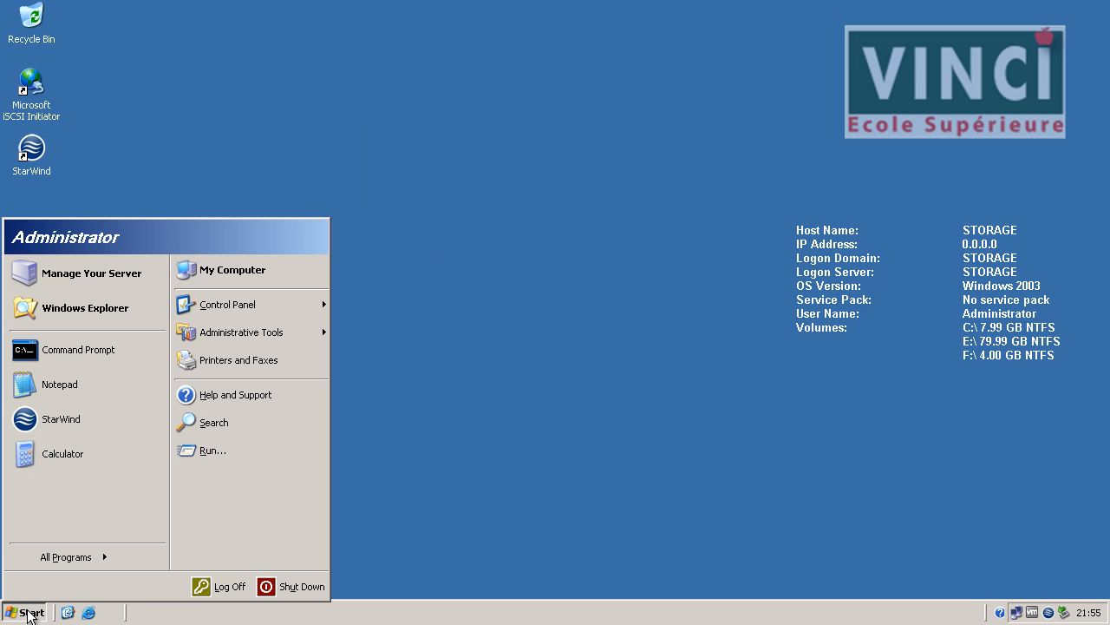
click(271, 590)
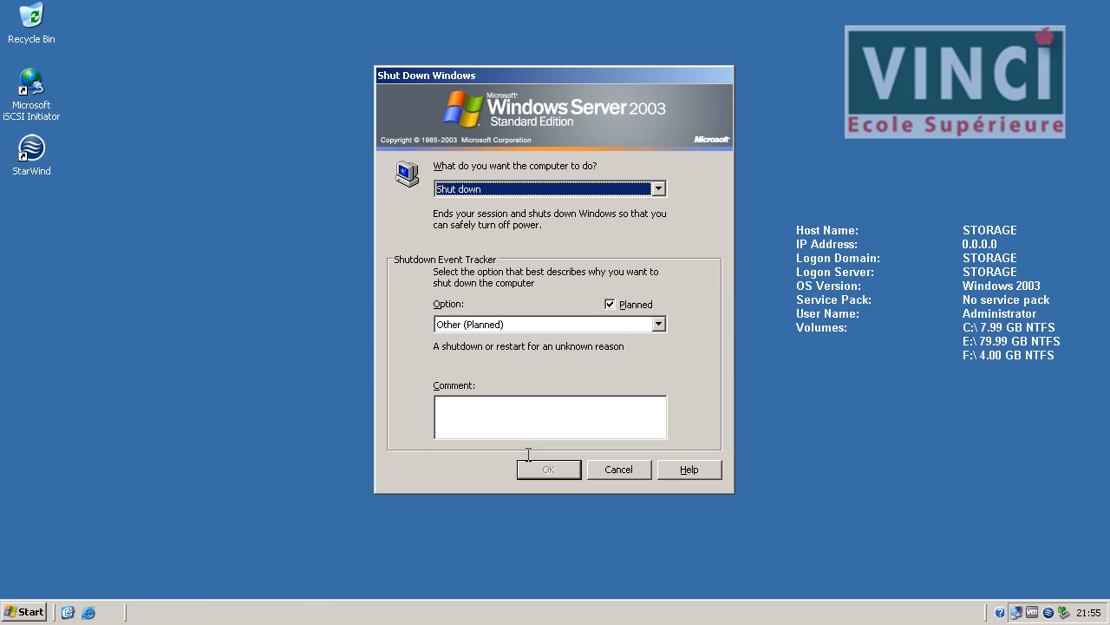
click(538, 421)
text(dd)
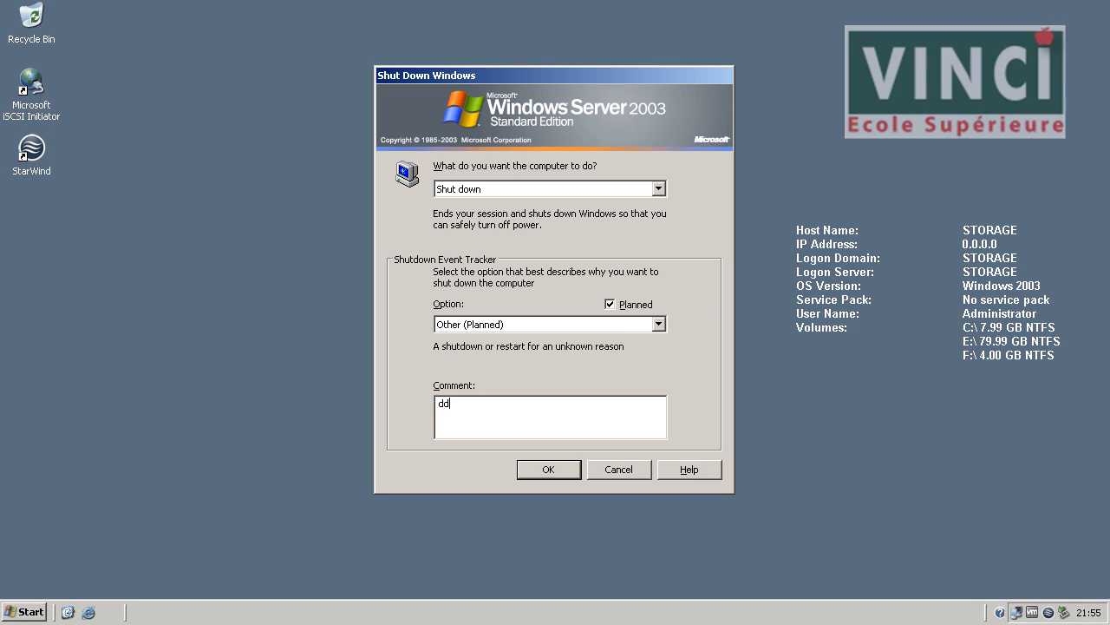
click(548, 467)
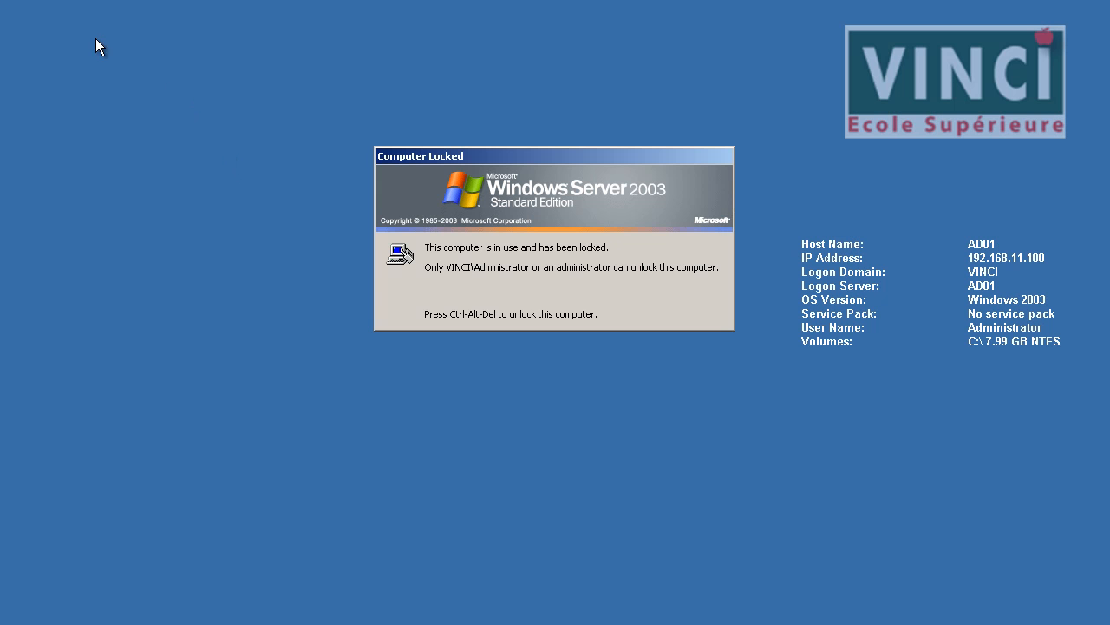
Unlock the AD01 domain controller with its password.
key(ctrl+alt+Delete)
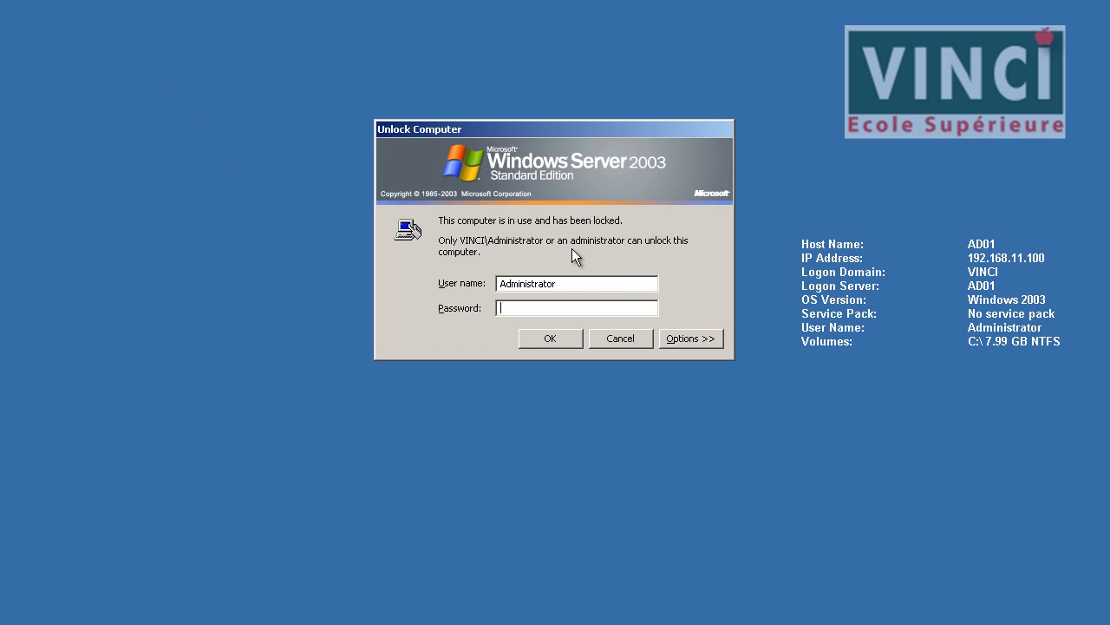
text(***)
key(Return)
Shut down AD01.
click(30, 614)
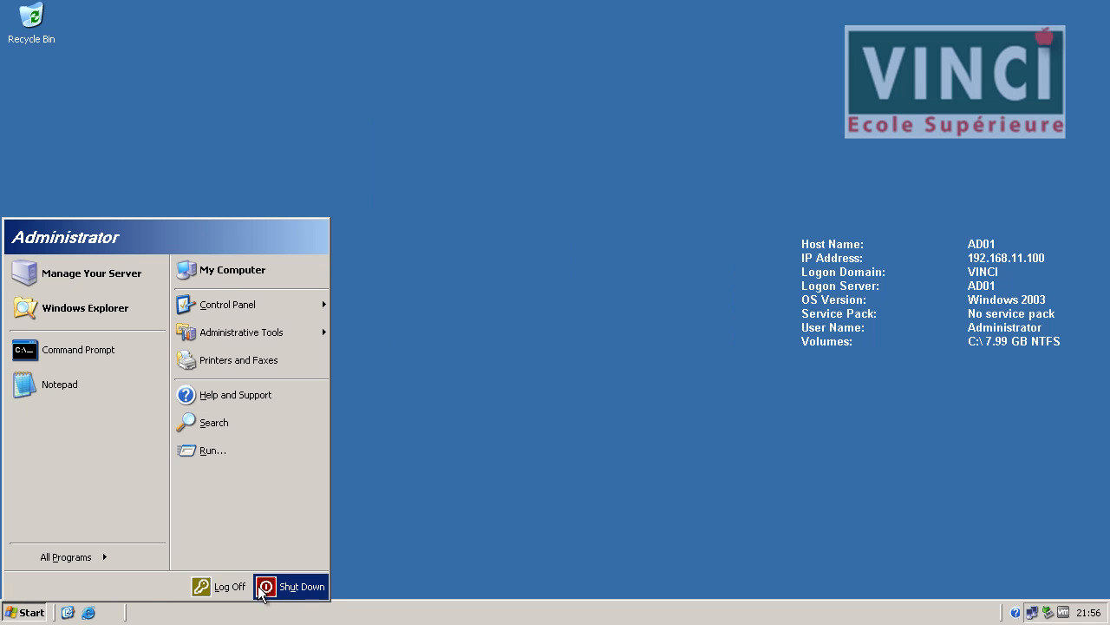
click(276, 586)
click(555, 330)
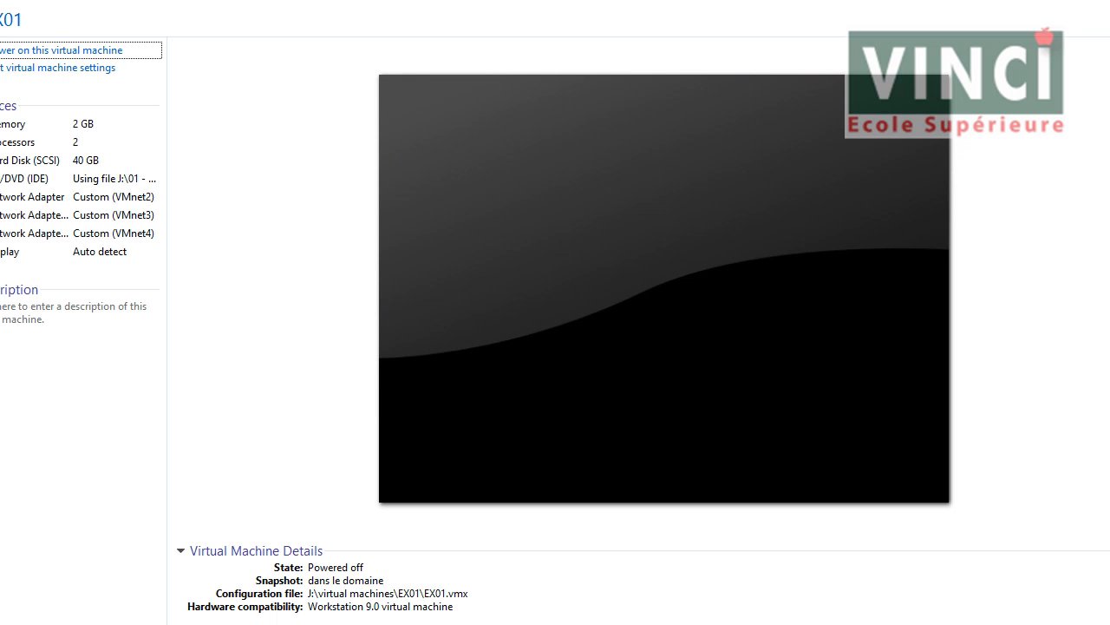
click(10, 2)
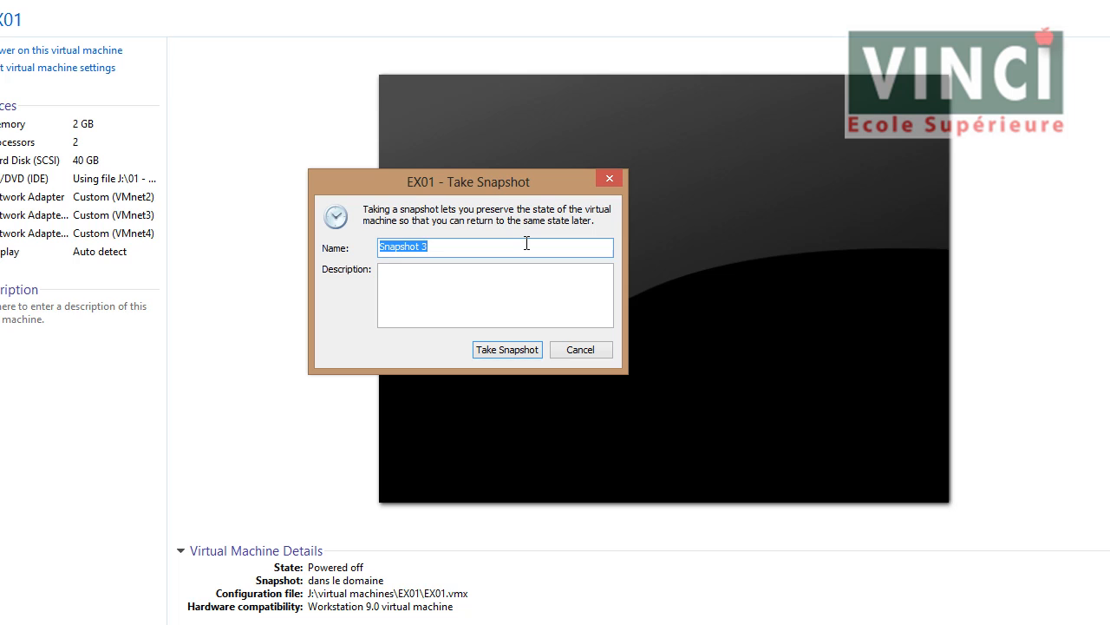
text(21022014-2156)
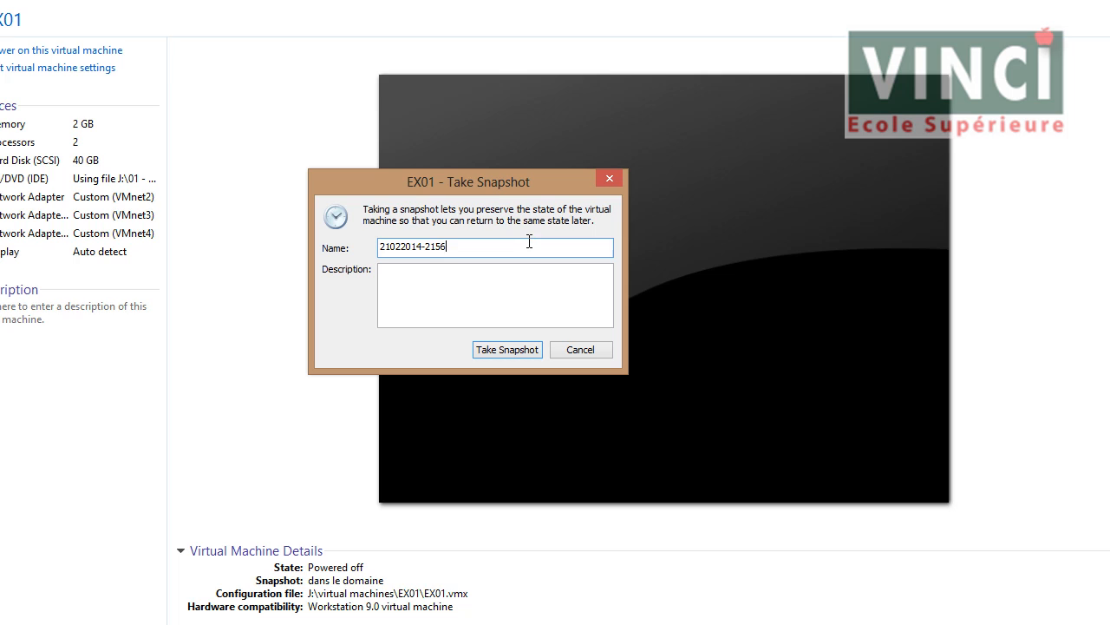
key(ctrl+a)
key(ctrl+c)
key(Tab)
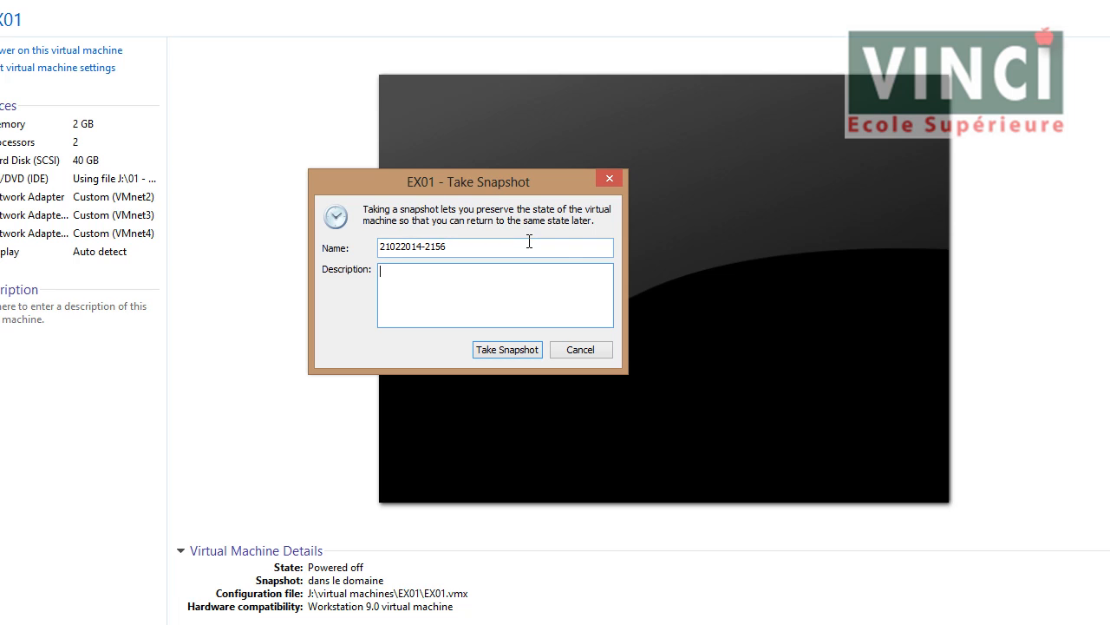
text(cluster up)
click(524, 348)
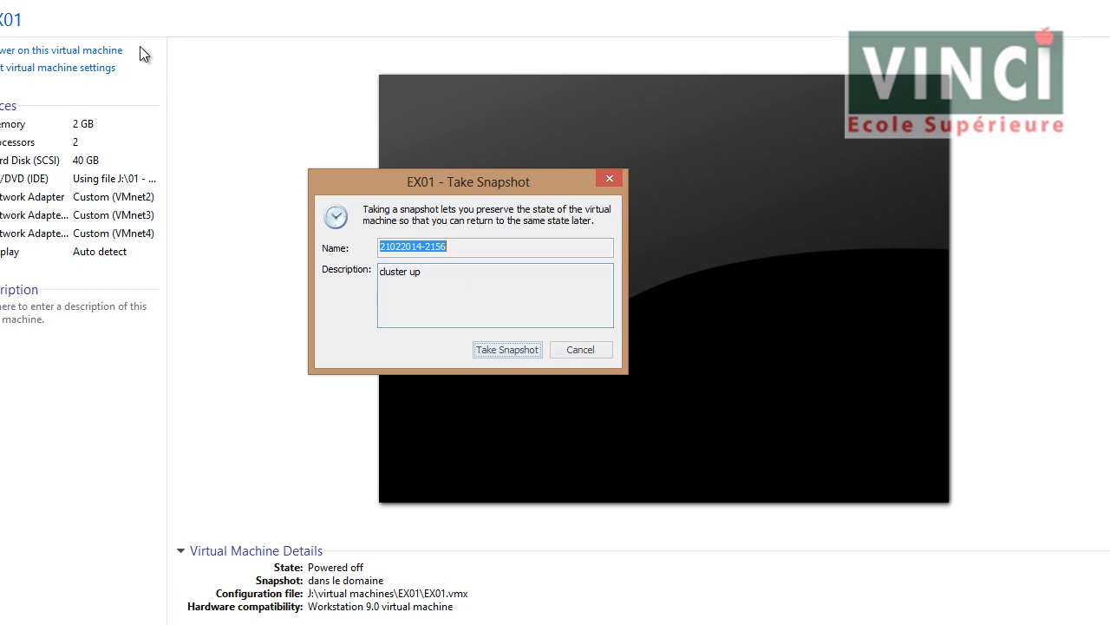
click(122, 1)
click(2, 2)
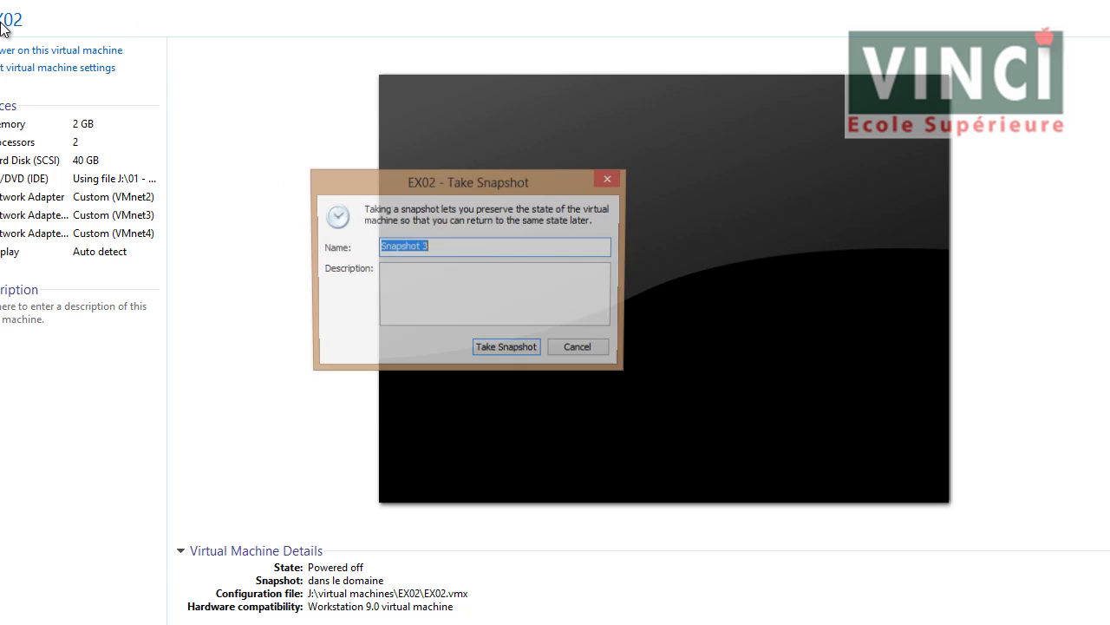
key(ctrl+v)
key(Tab)
text(clus)
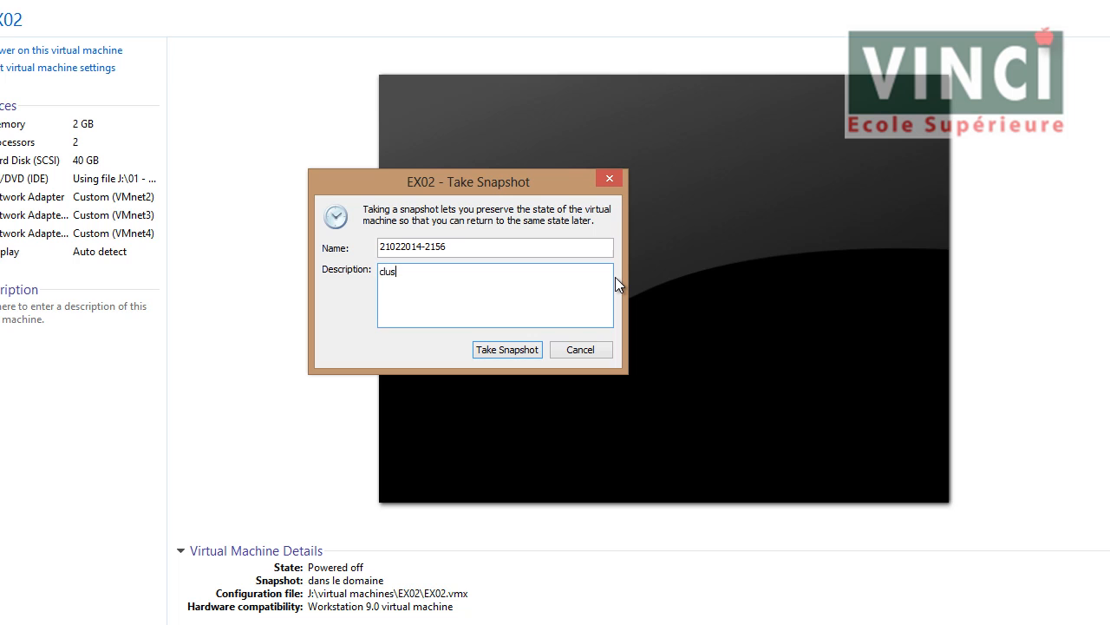
text(ter up)
key(shift+Tab)
key(ctrl+c)
click(216, 1)
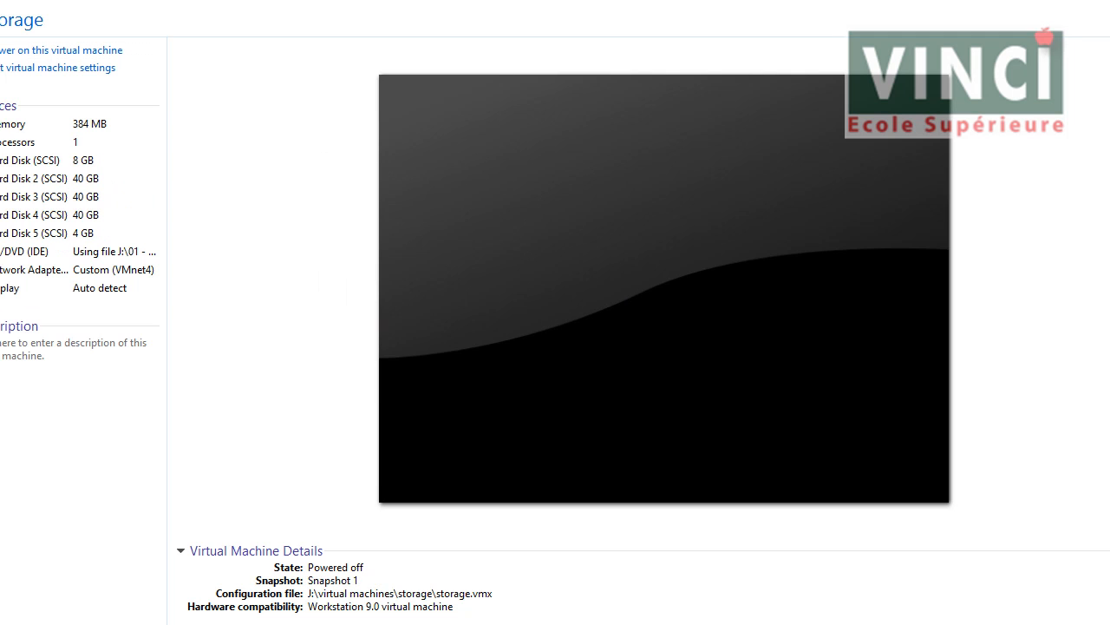
key(ctrl+m)
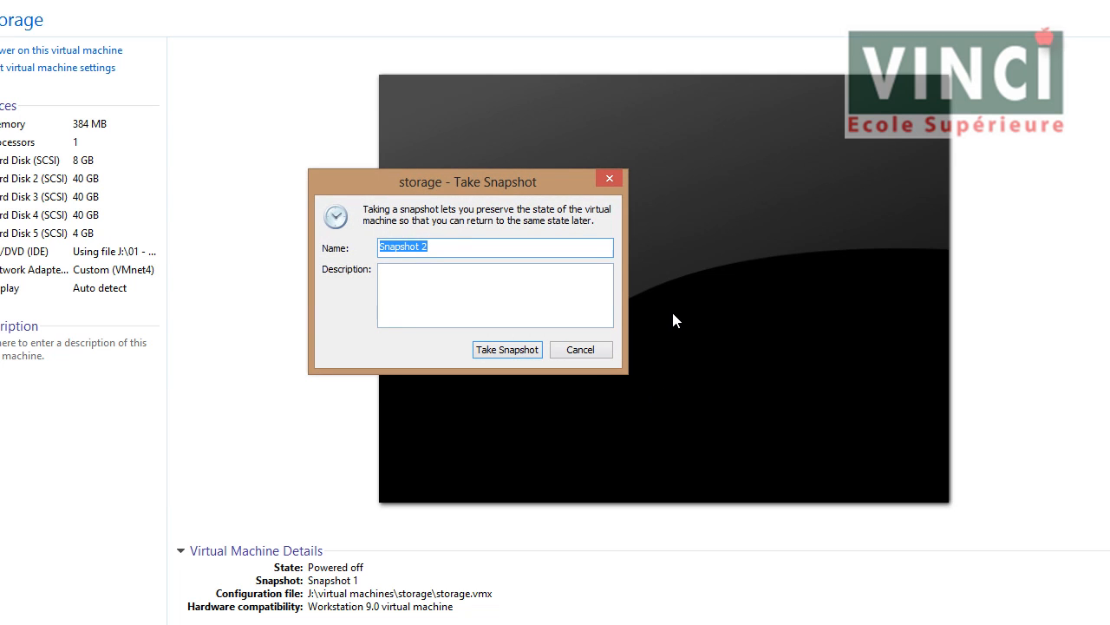
key(ctrl+v)
key(Tab)
text(cluster up)
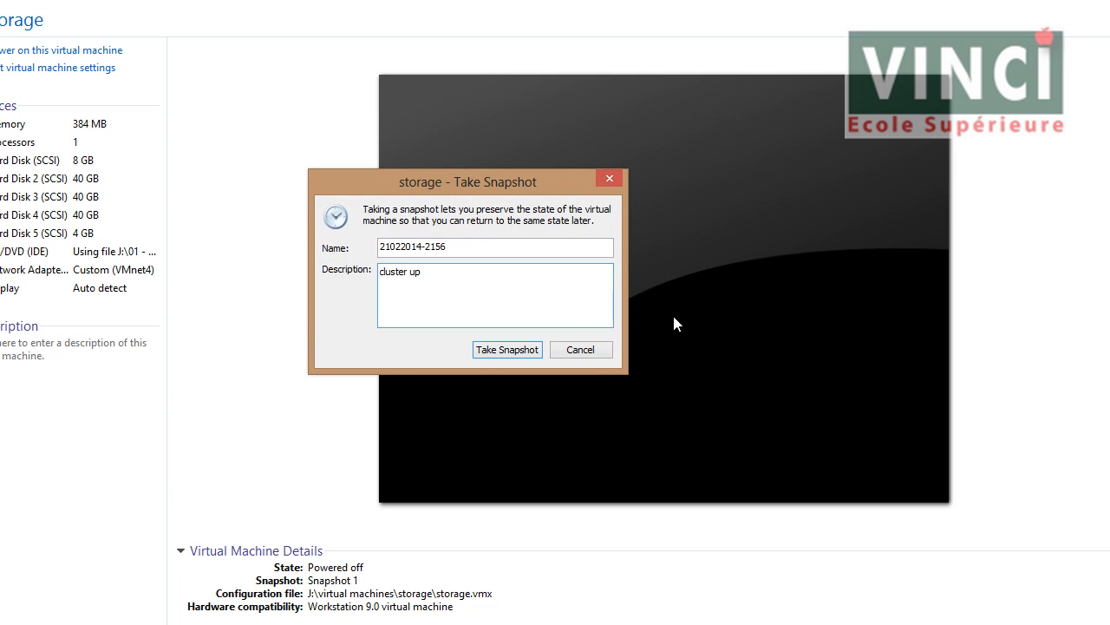
click(521, 351)
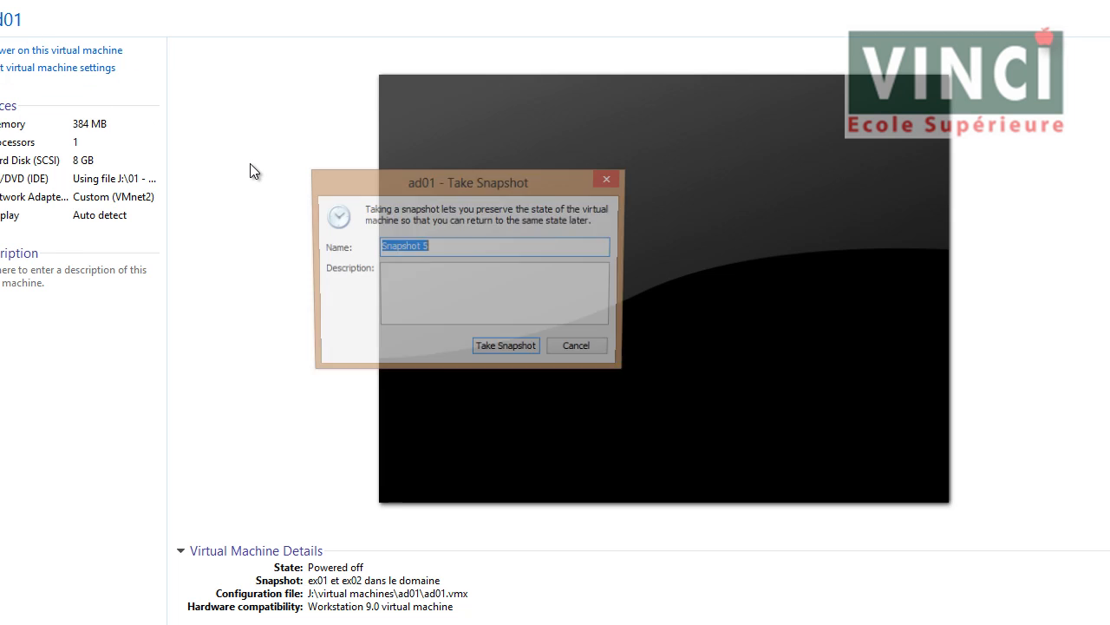
text(21022014-2156)
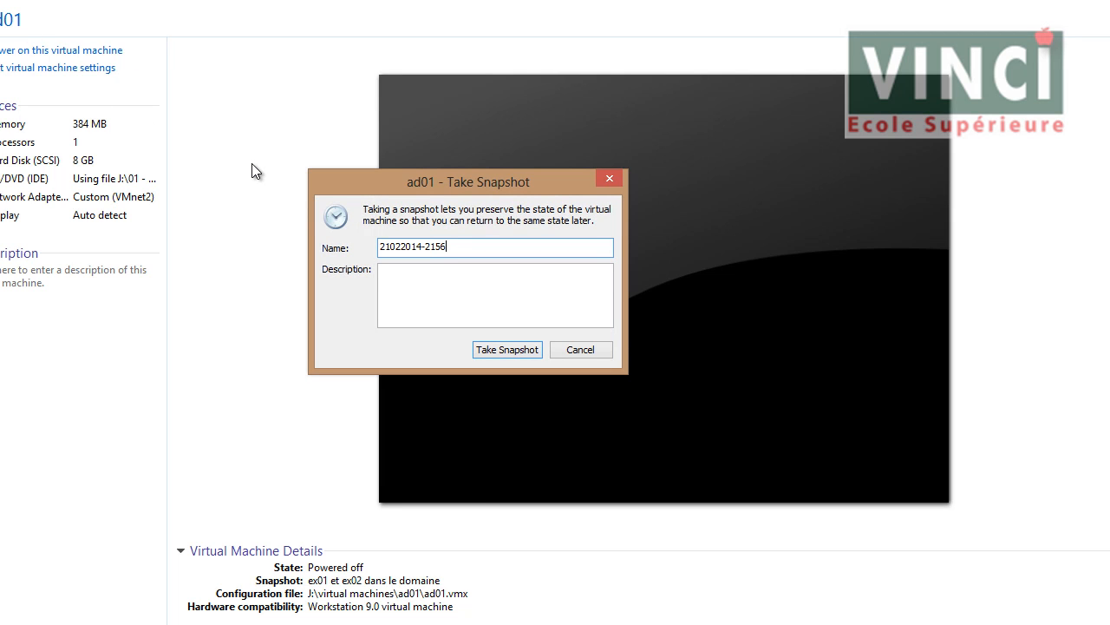
key(Tab)
text(clus)
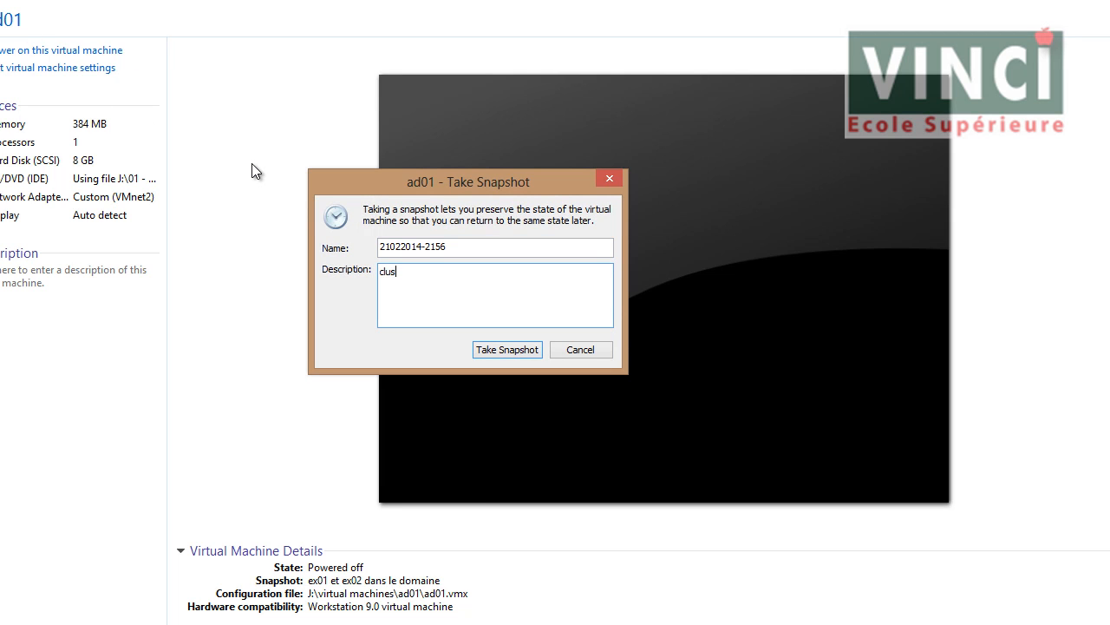
click(506, 347)
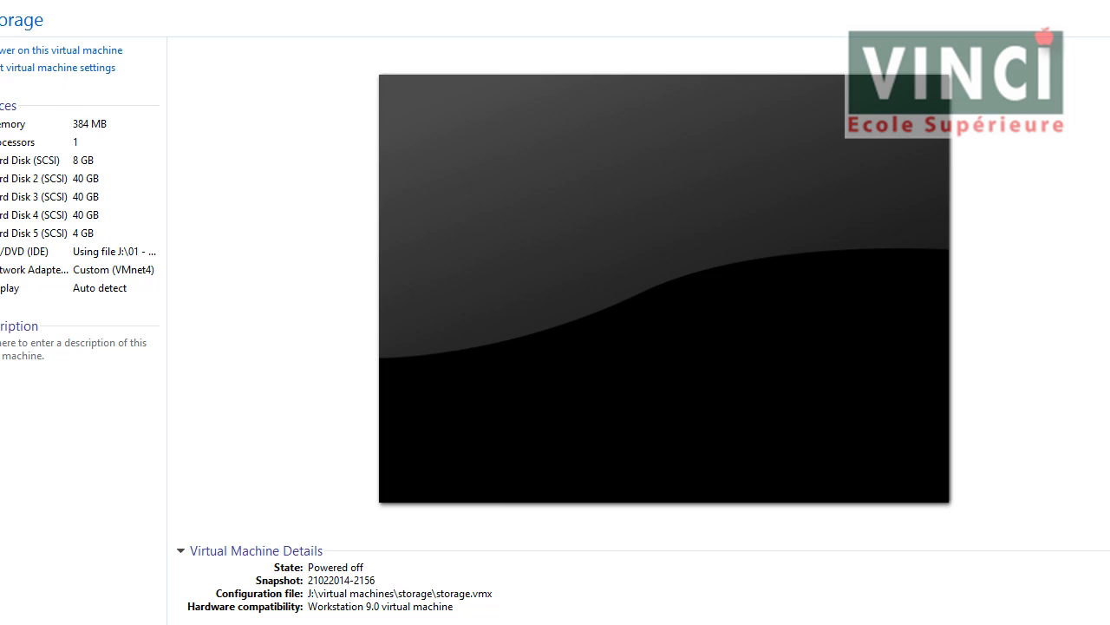
click(15, 52)
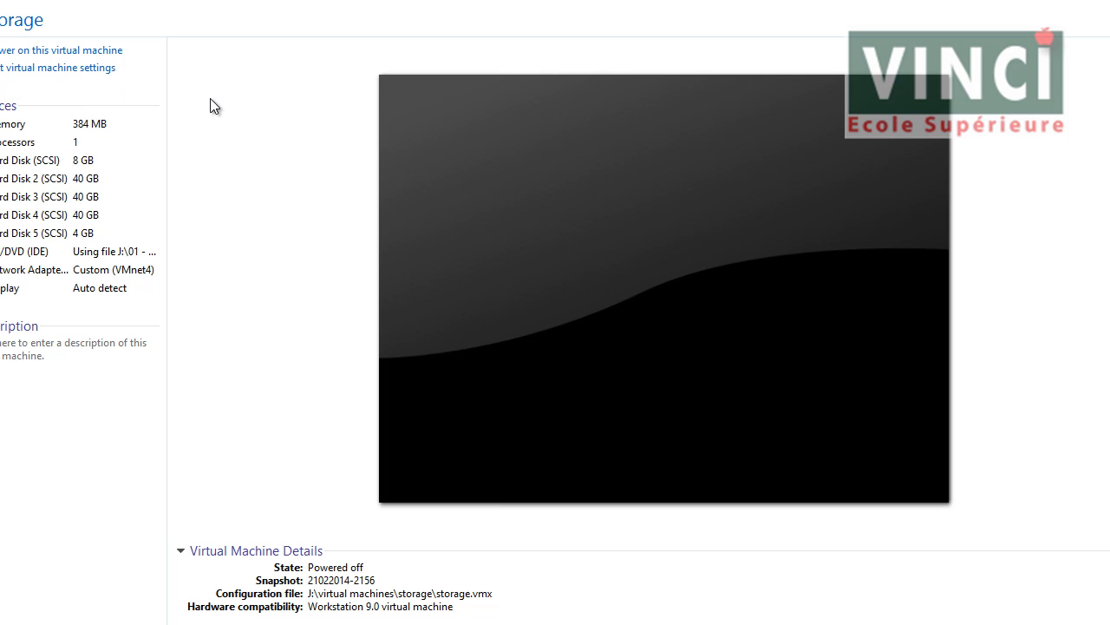